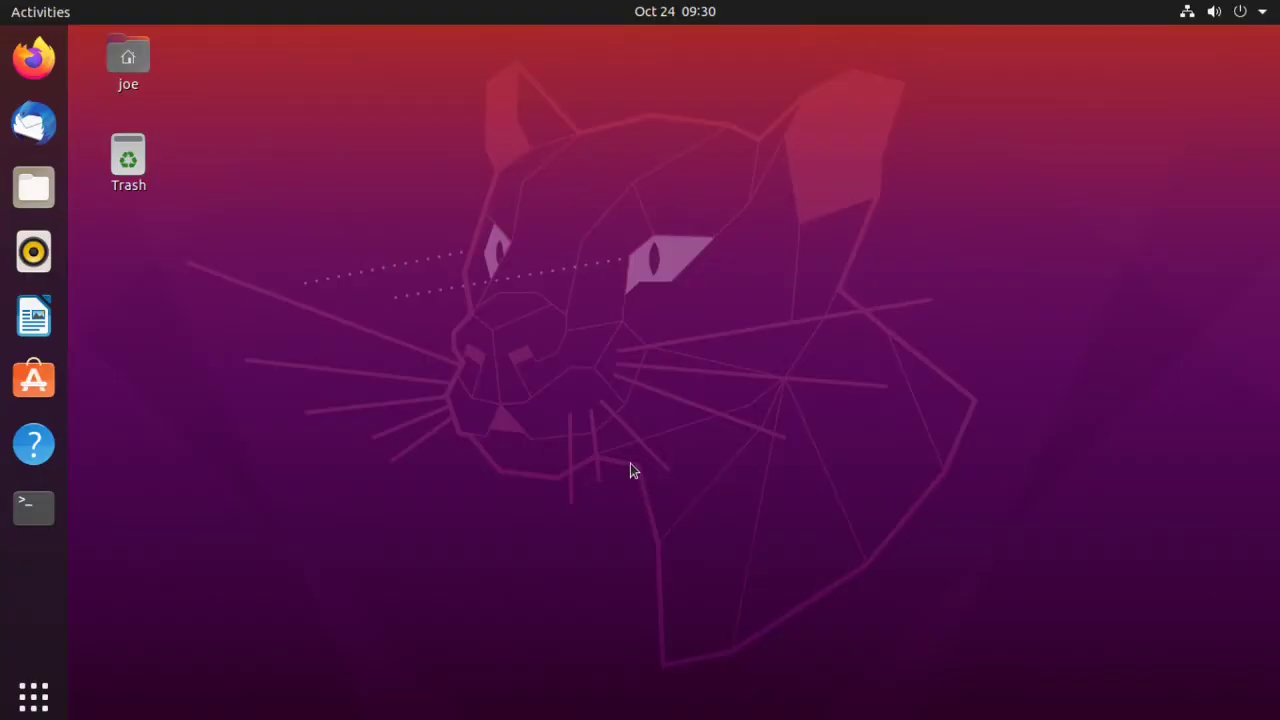
Run 'sudo apt install openbox obconf -y' in a terminal, authorising with the account password.
click(48, 514)
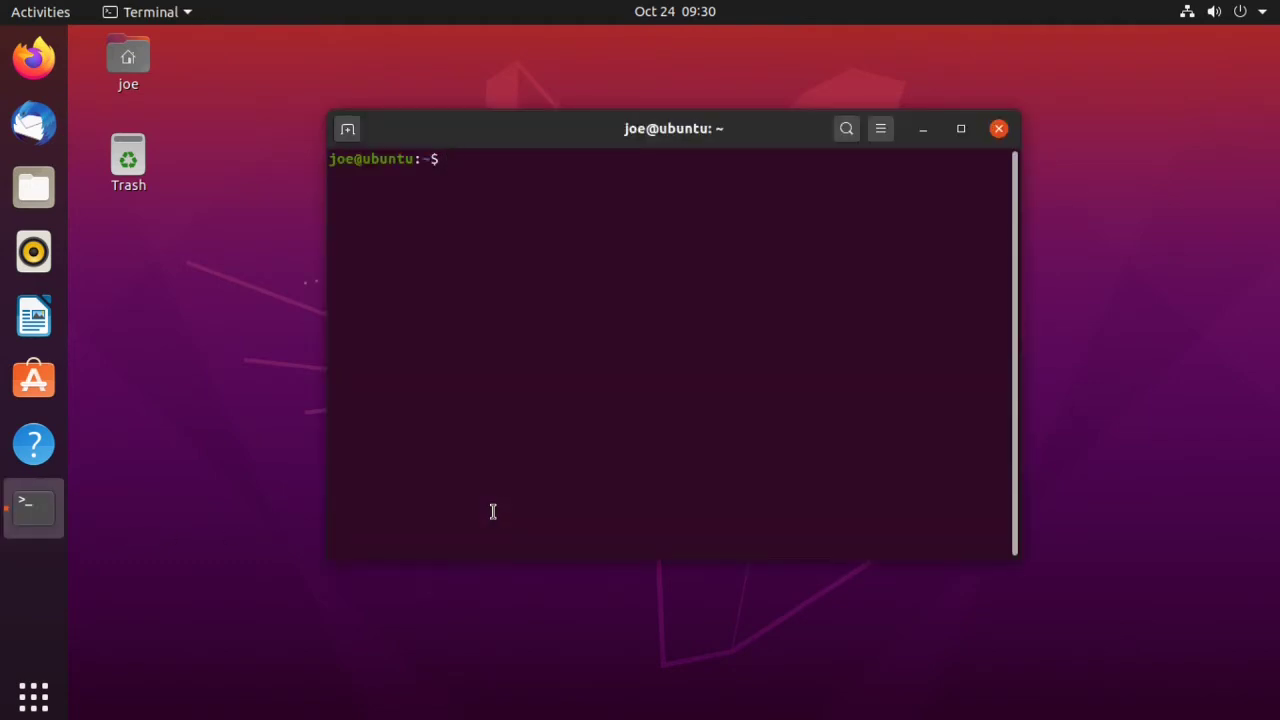
text(sudo apt install)
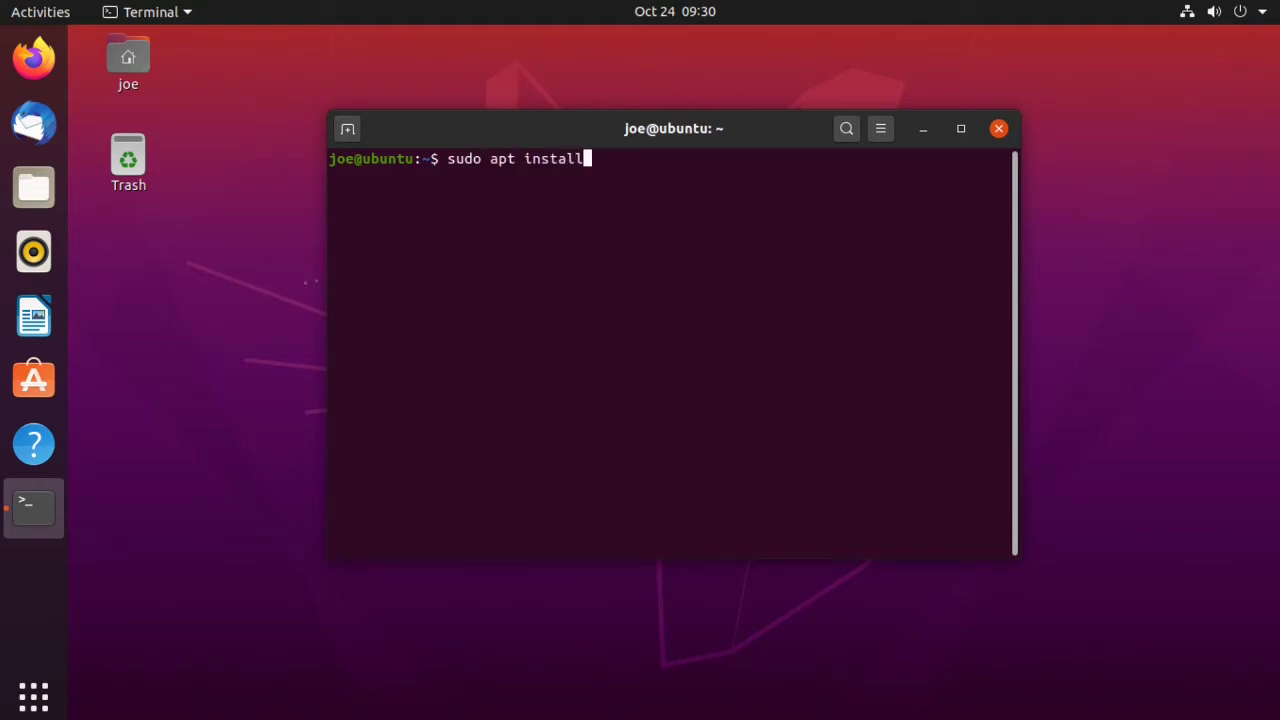
text( openbox obconf)
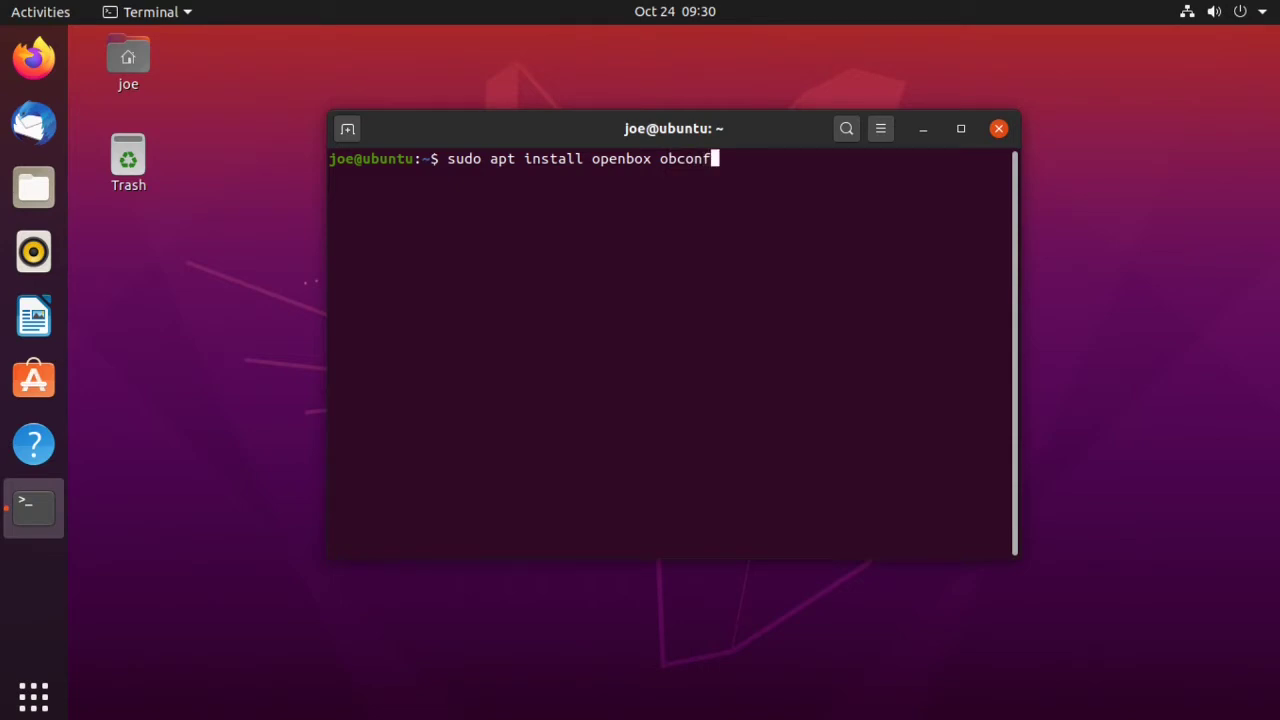
text( -y)
key(Return)
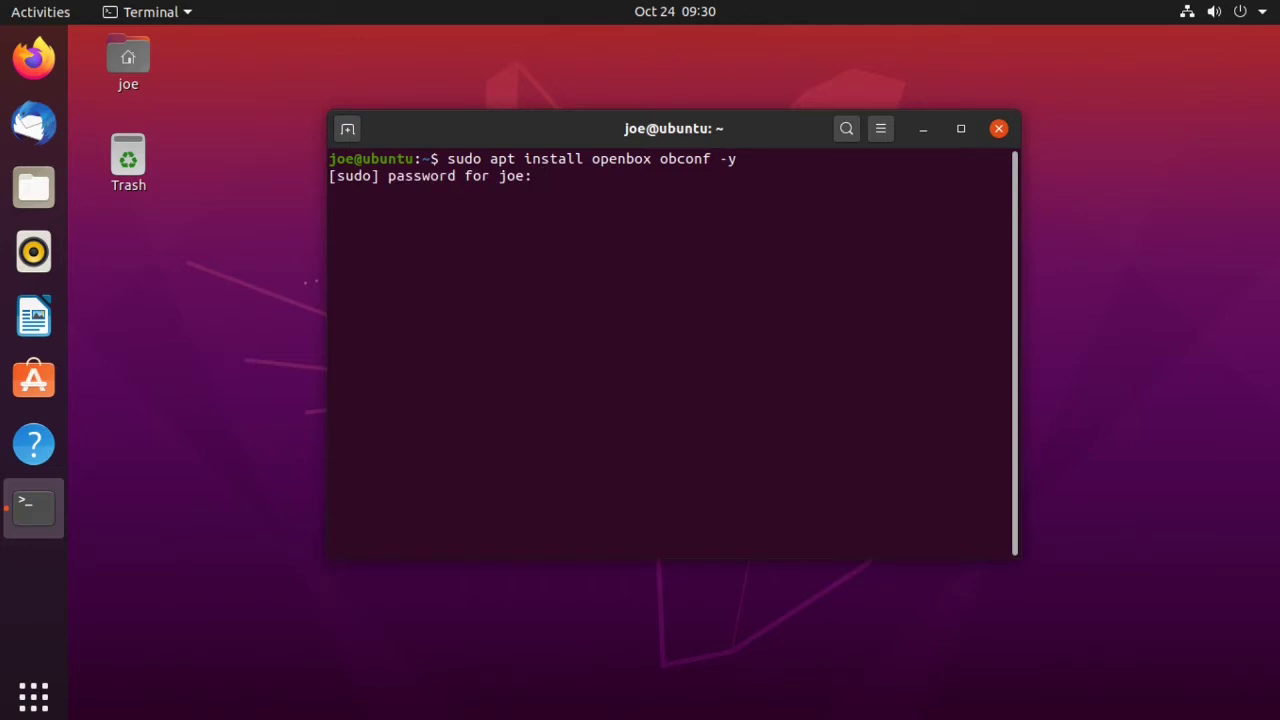
key(Return)
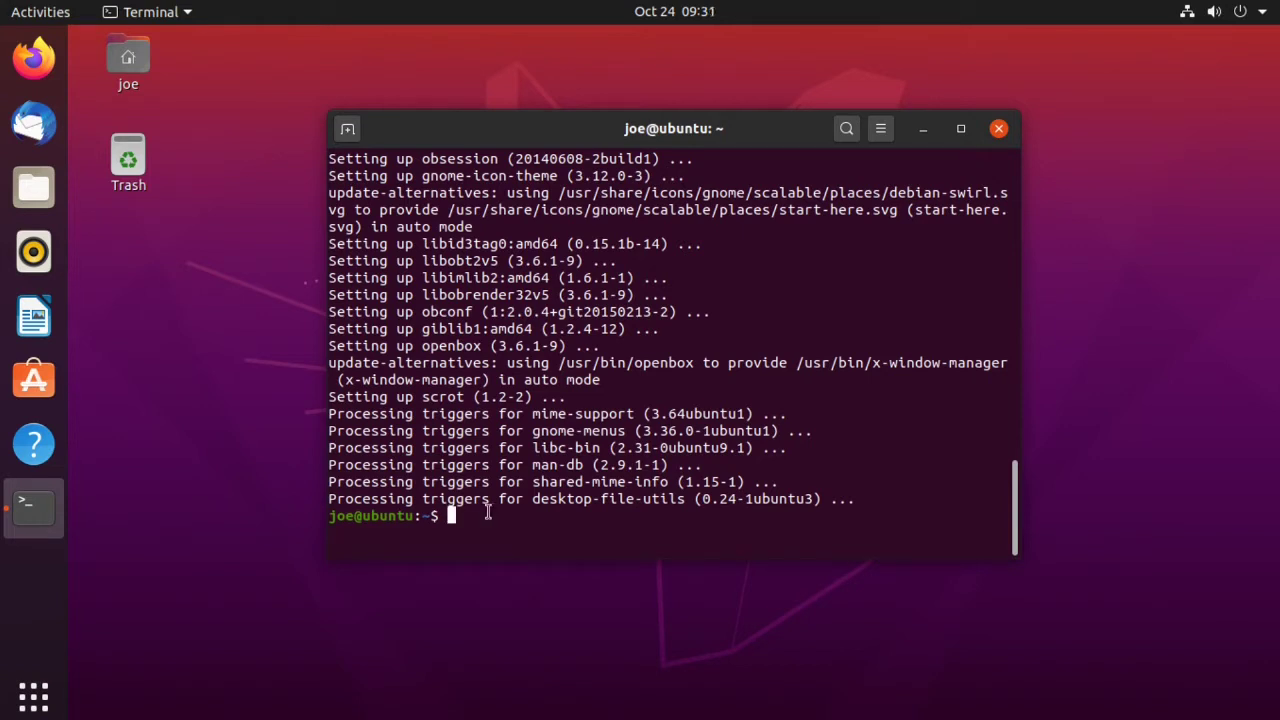
Close the terminal and log out of the GNOME session.
click(999, 130)
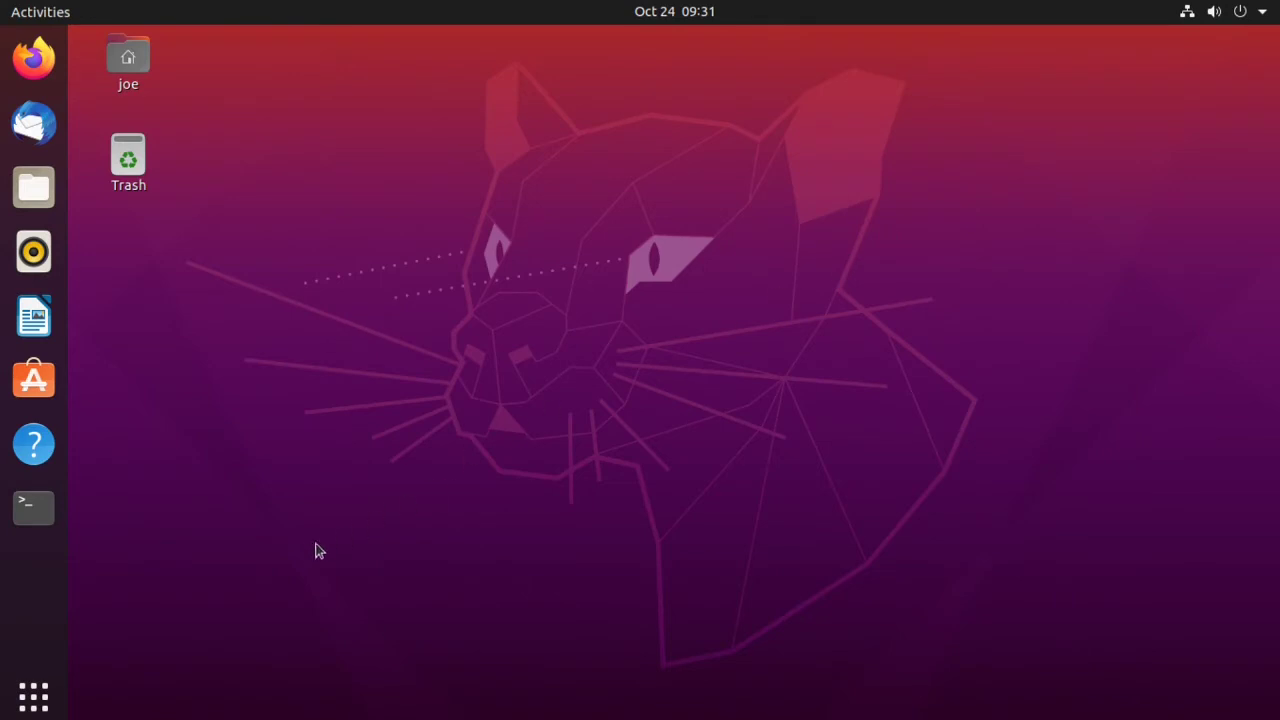
click(1246, 16)
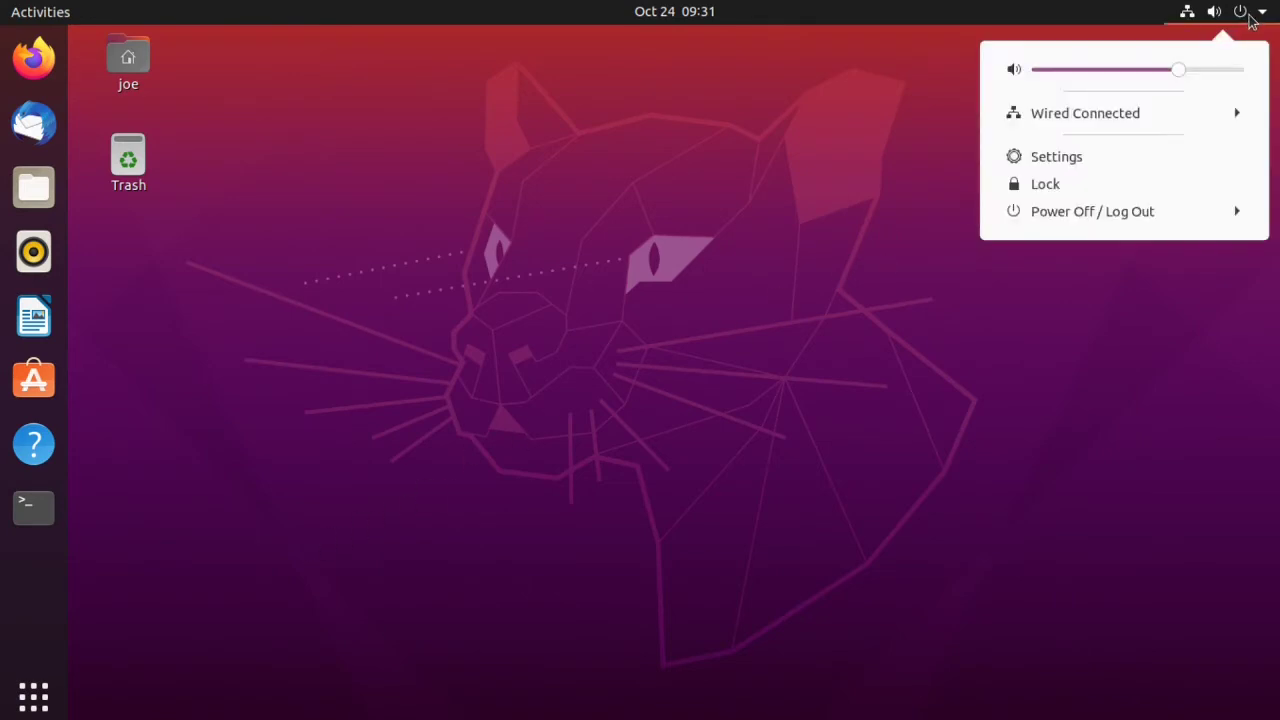
click(1162, 214)
click(1153, 239)
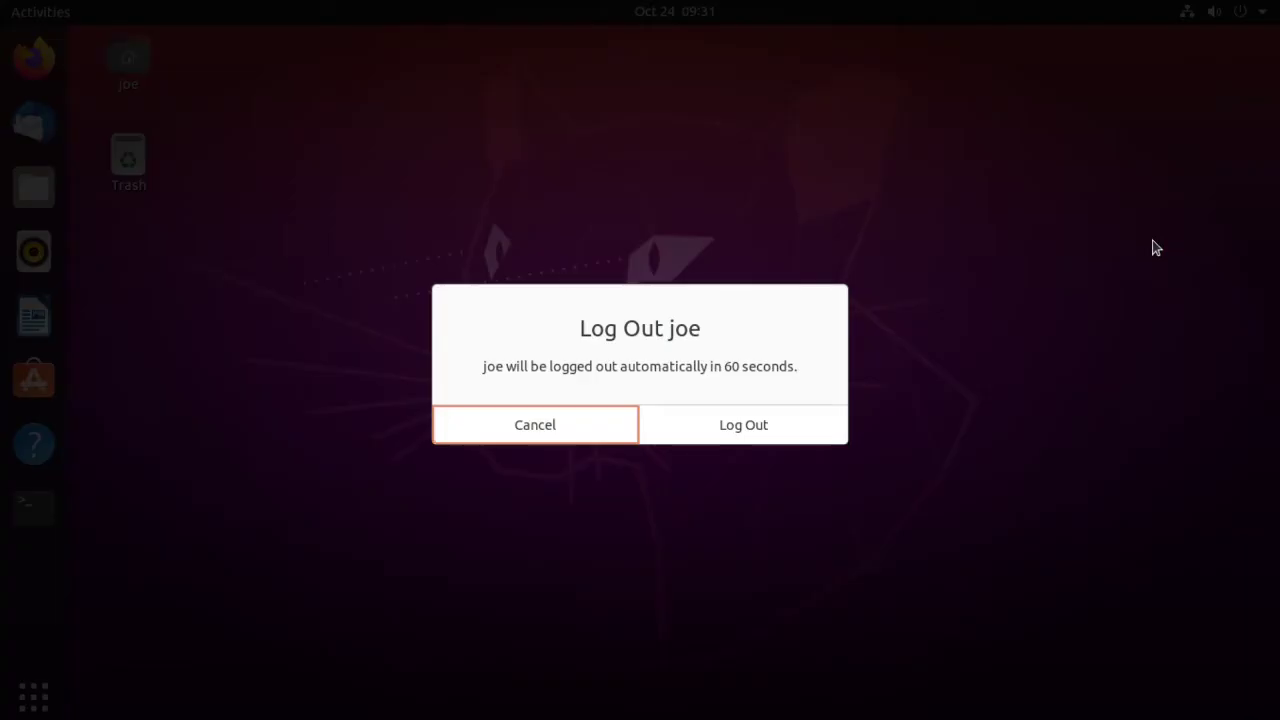
click(800, 428)
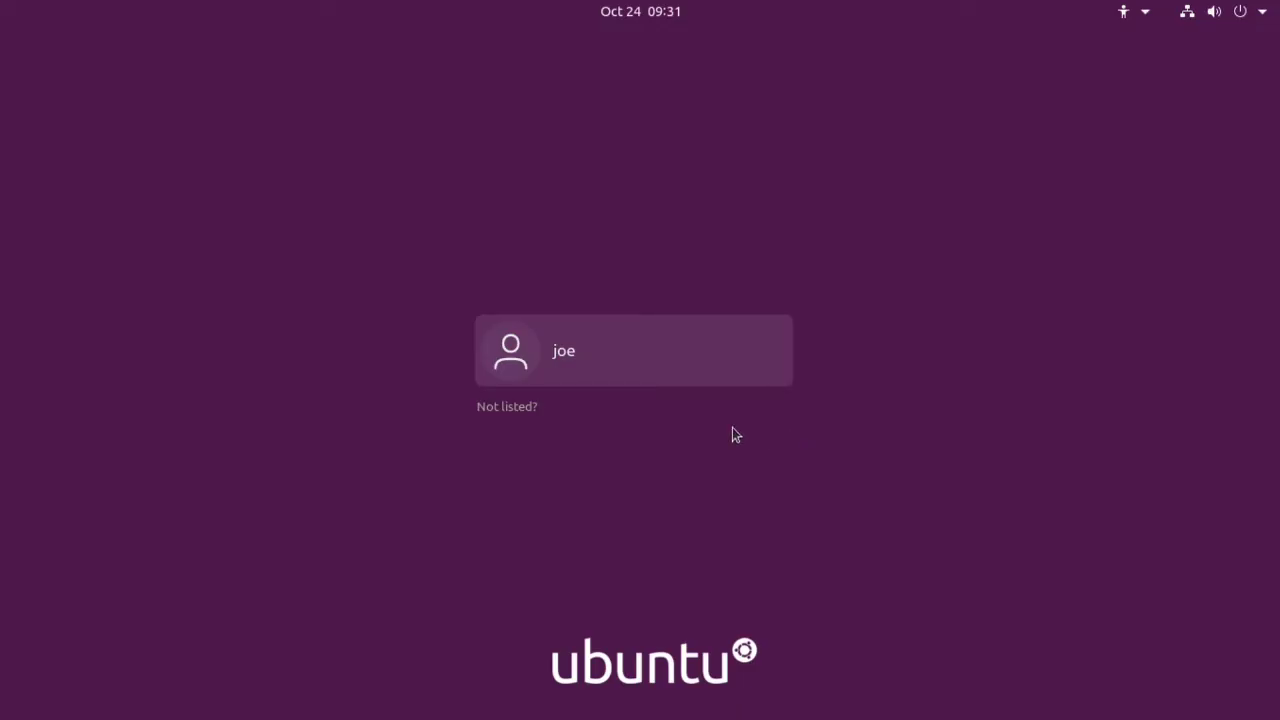
Sign back in with the Openbox session selected, entering the account password.
click(563, 358)
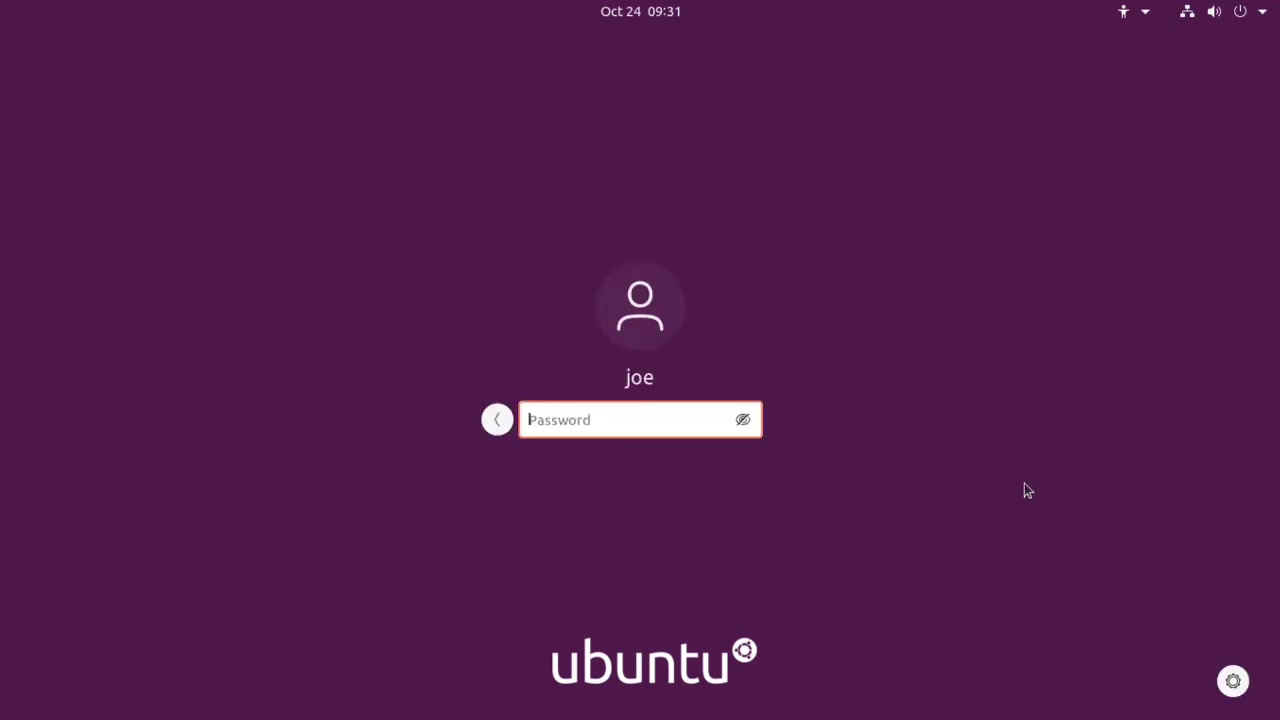
click(1233, 683)
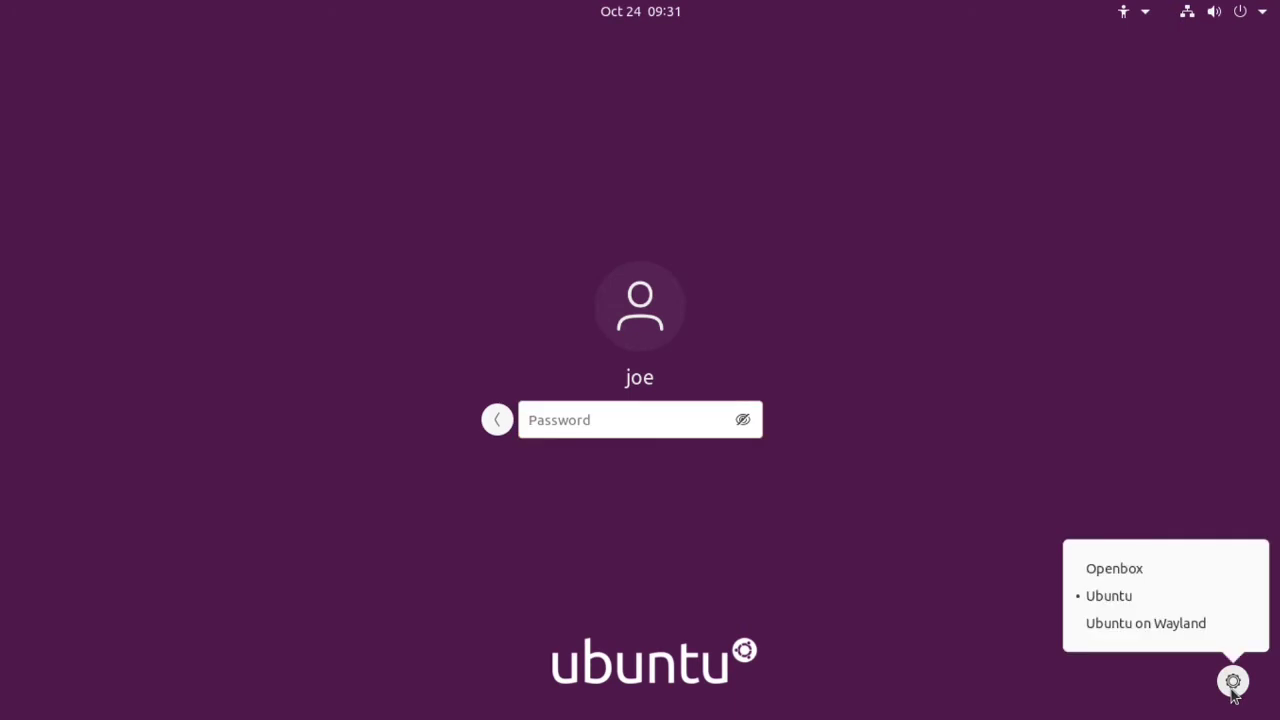
click(1108, 571)
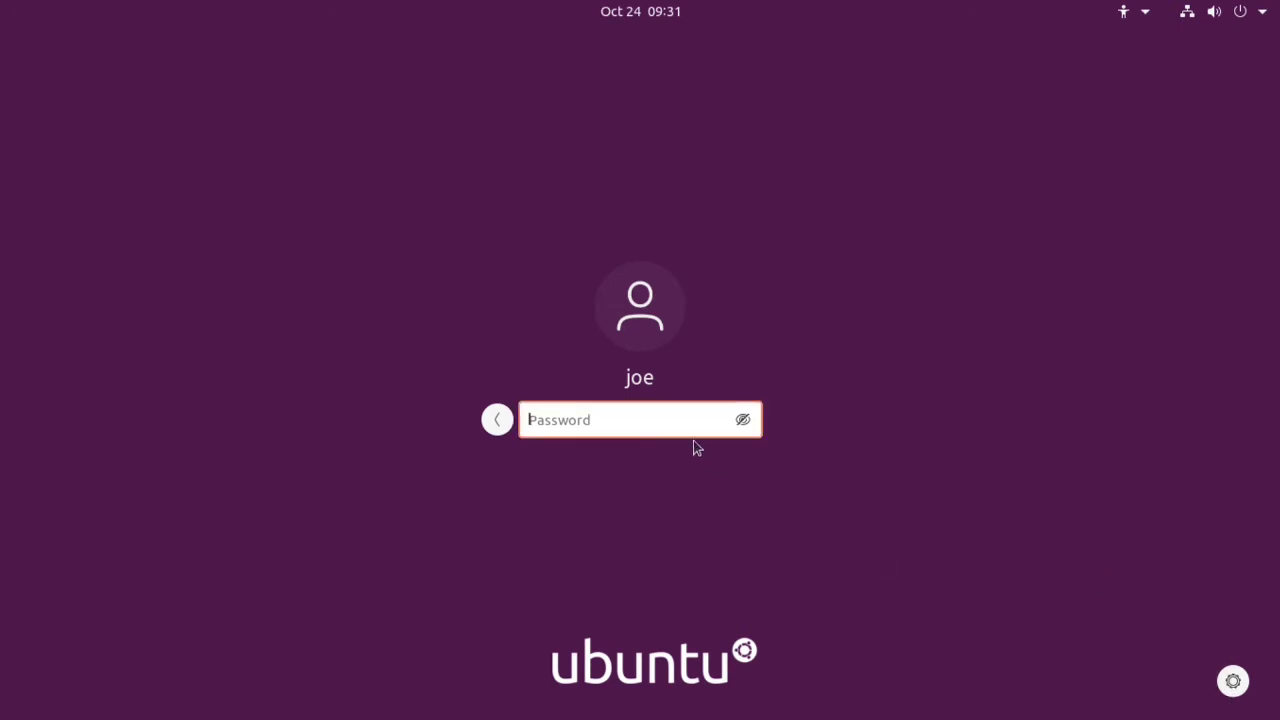
text(••••••••)
key(Return)
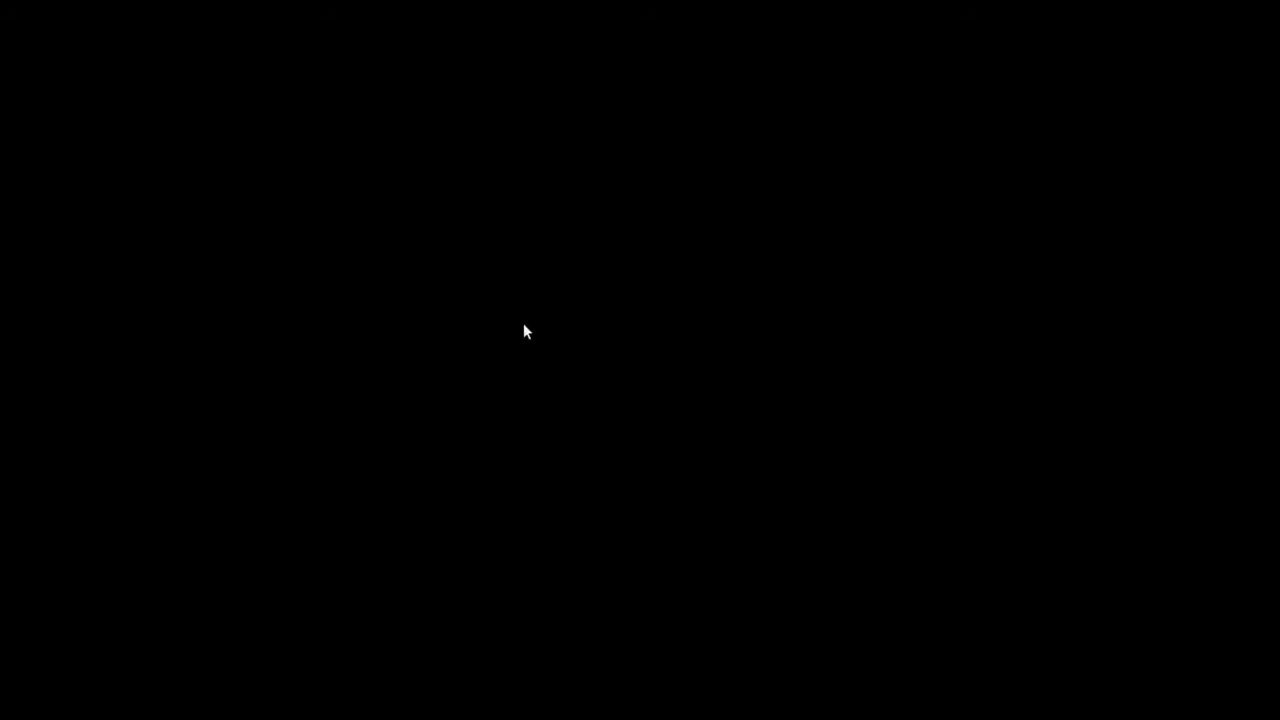
Open a terminal from the Openbox desktop menu and run 'sudo apt install plank -y'.
right_click(487, 285)
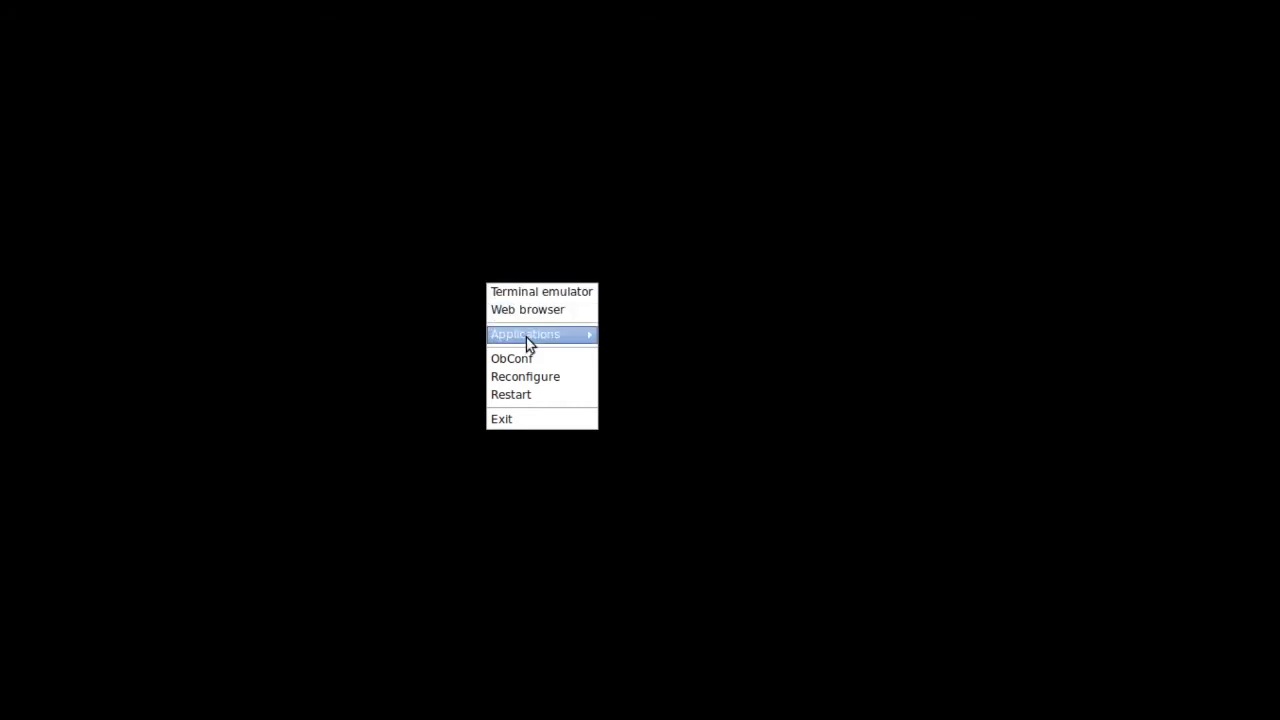
mouse_move(527, 342)
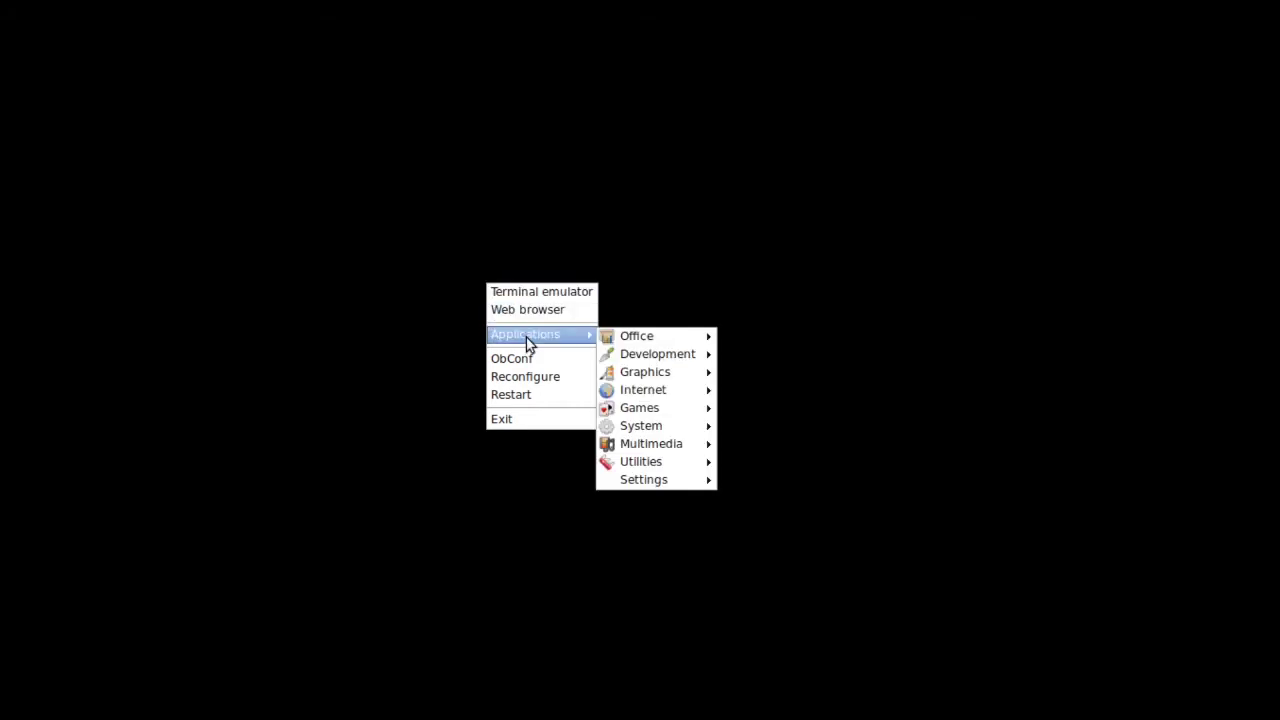
mouse_move(668, 424)
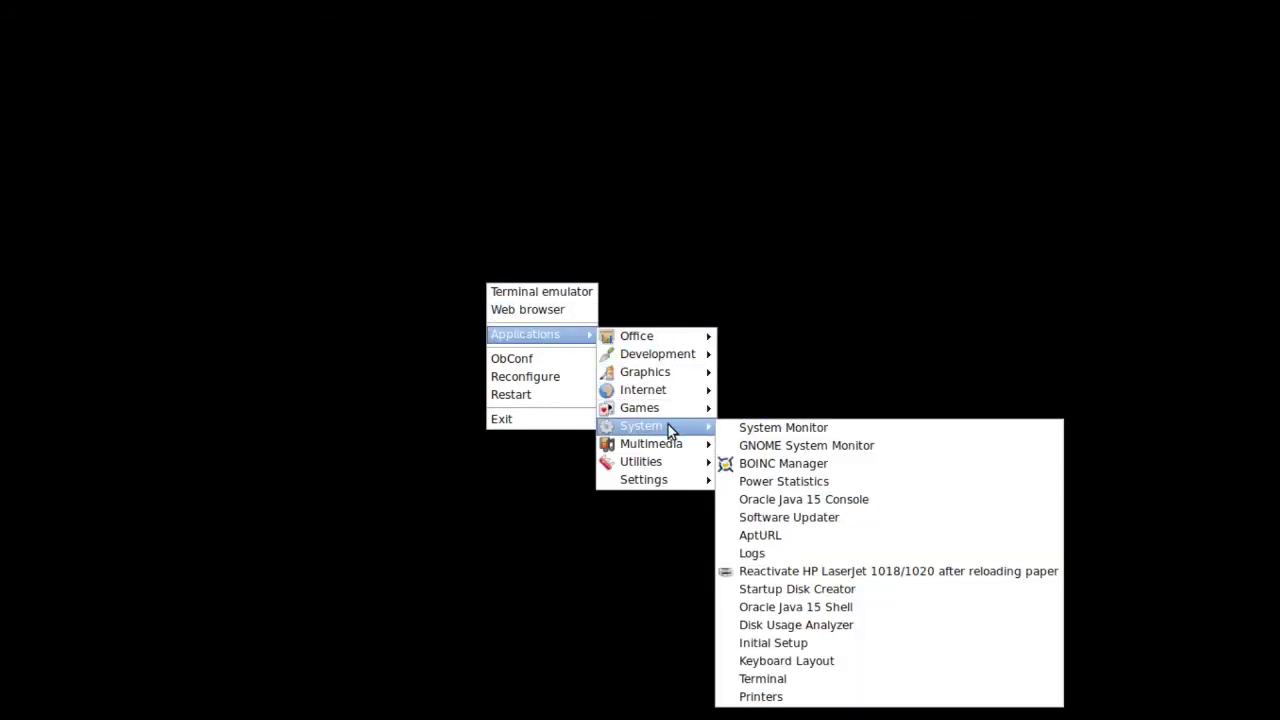
click(797, 680)
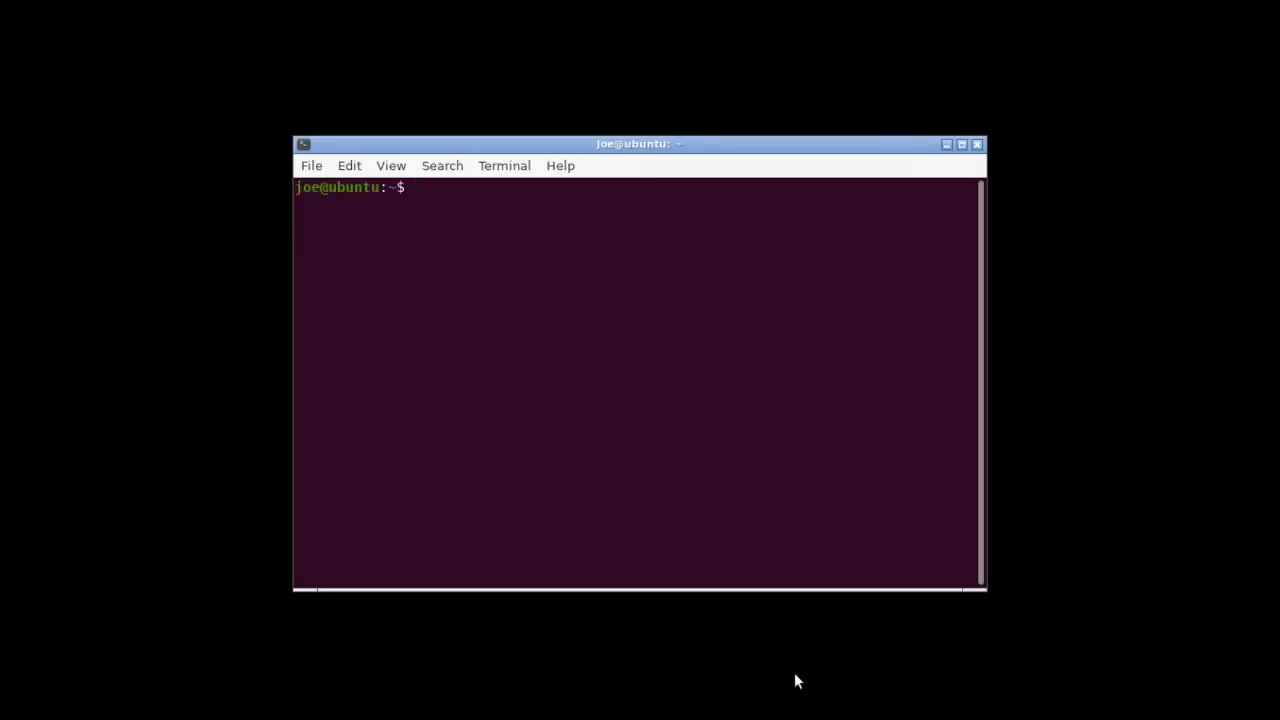
text(sudo apt install plank)
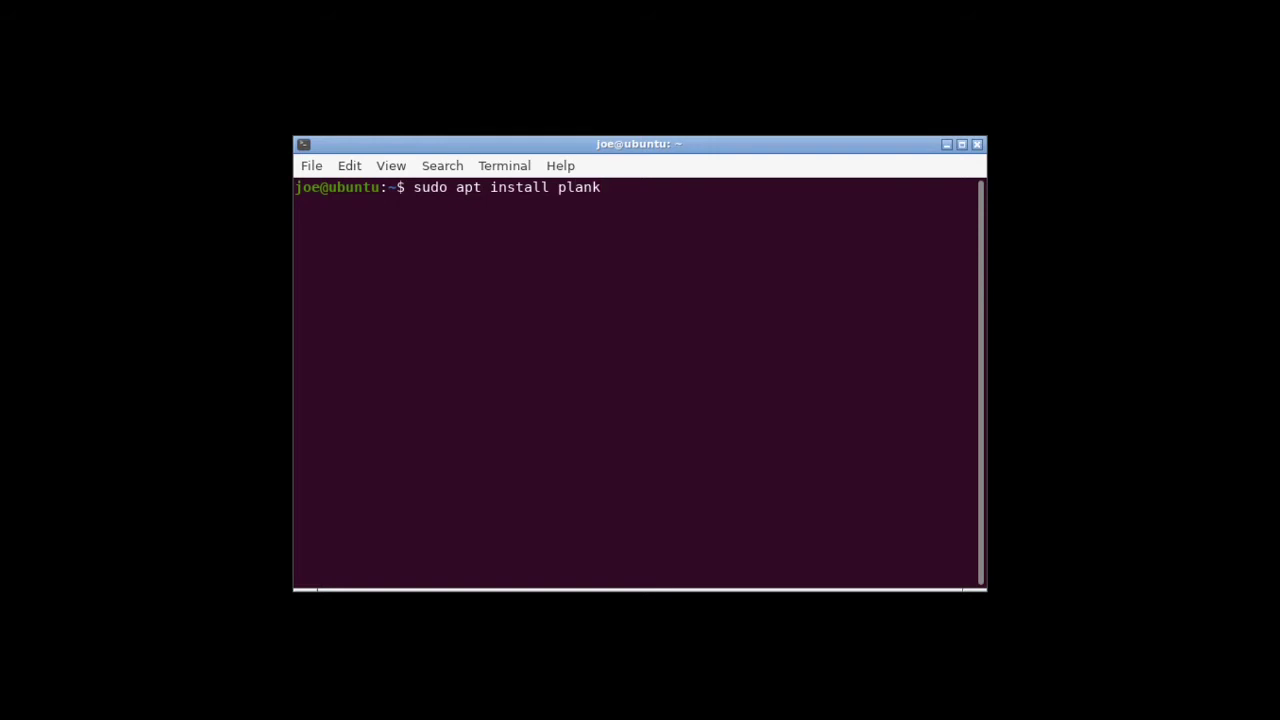
text( -y)
key(Return)
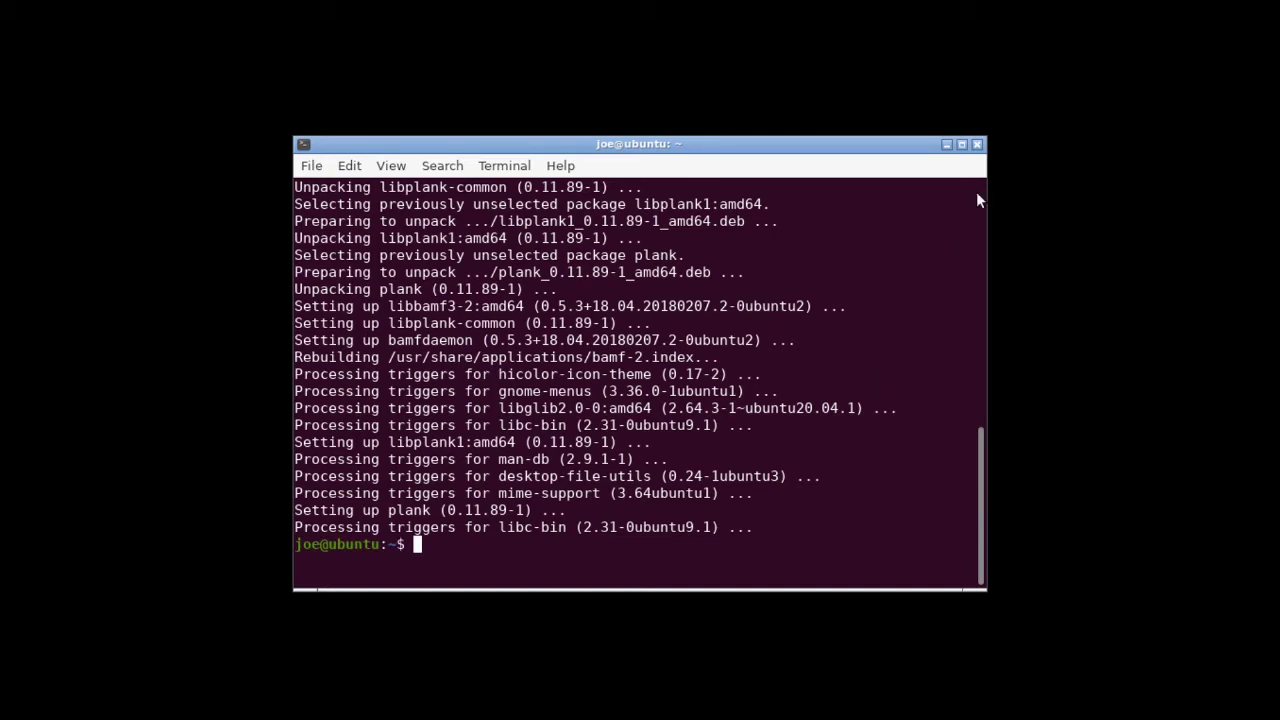
Close the terminal and start Plank from the desktop menu's Utilities list.
click(977, 147)
right_click(412, 160)
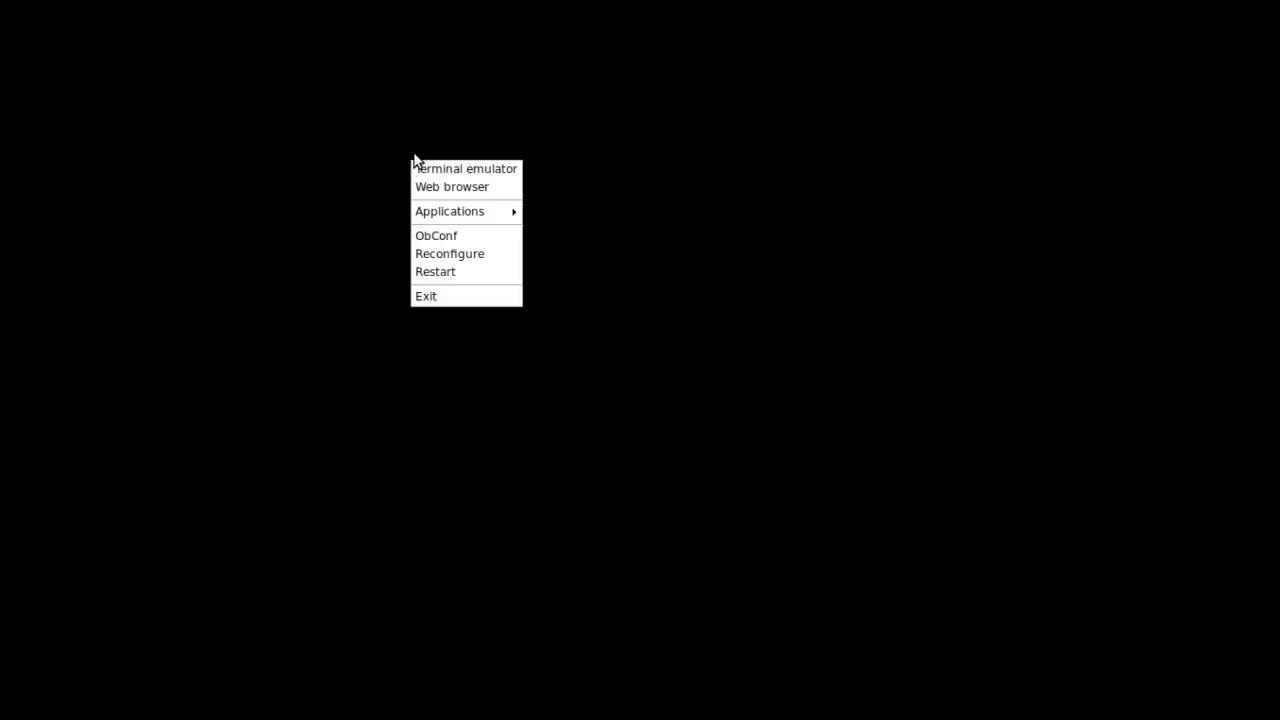
mouse_move(432, 212)
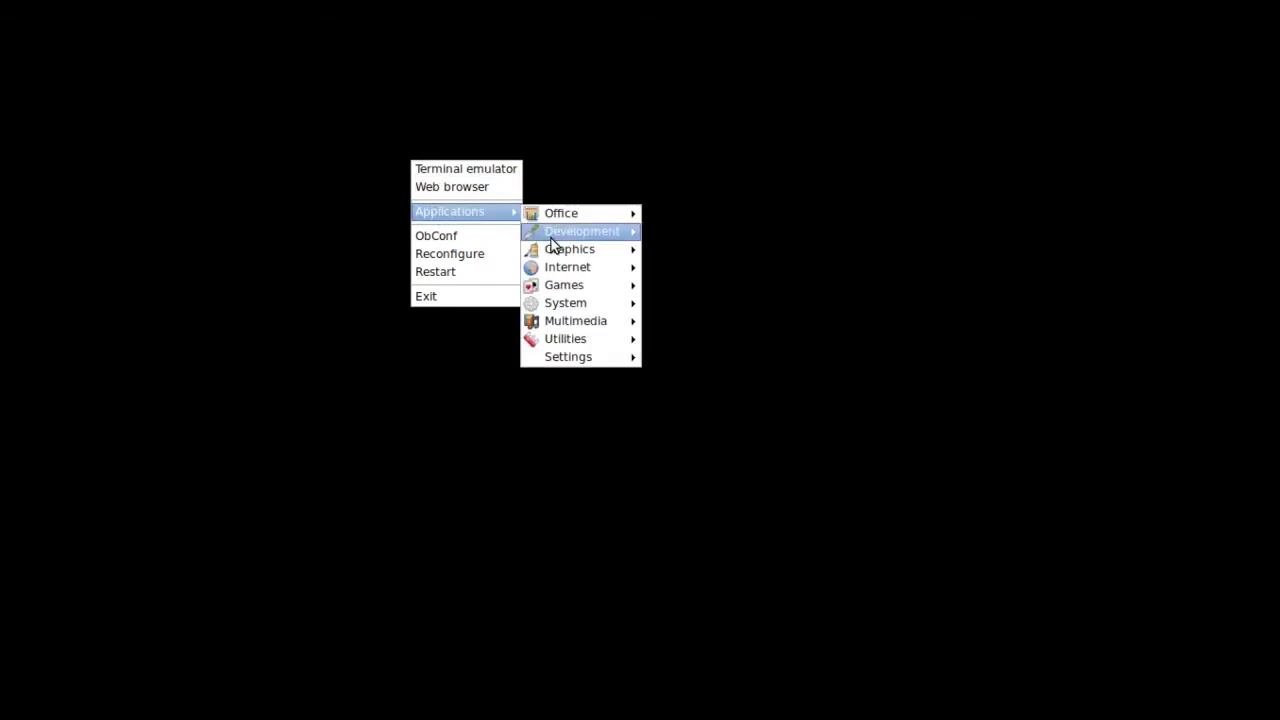
mouse_move(598, 342)
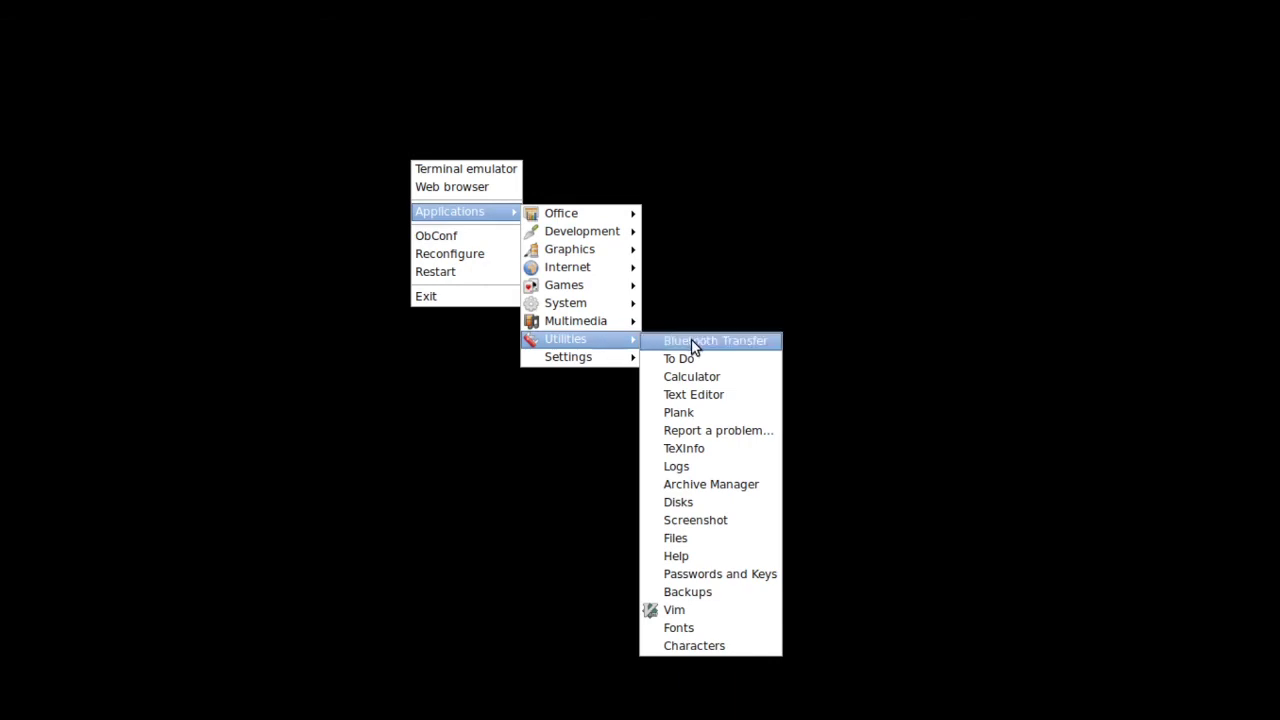
click(704, 416)
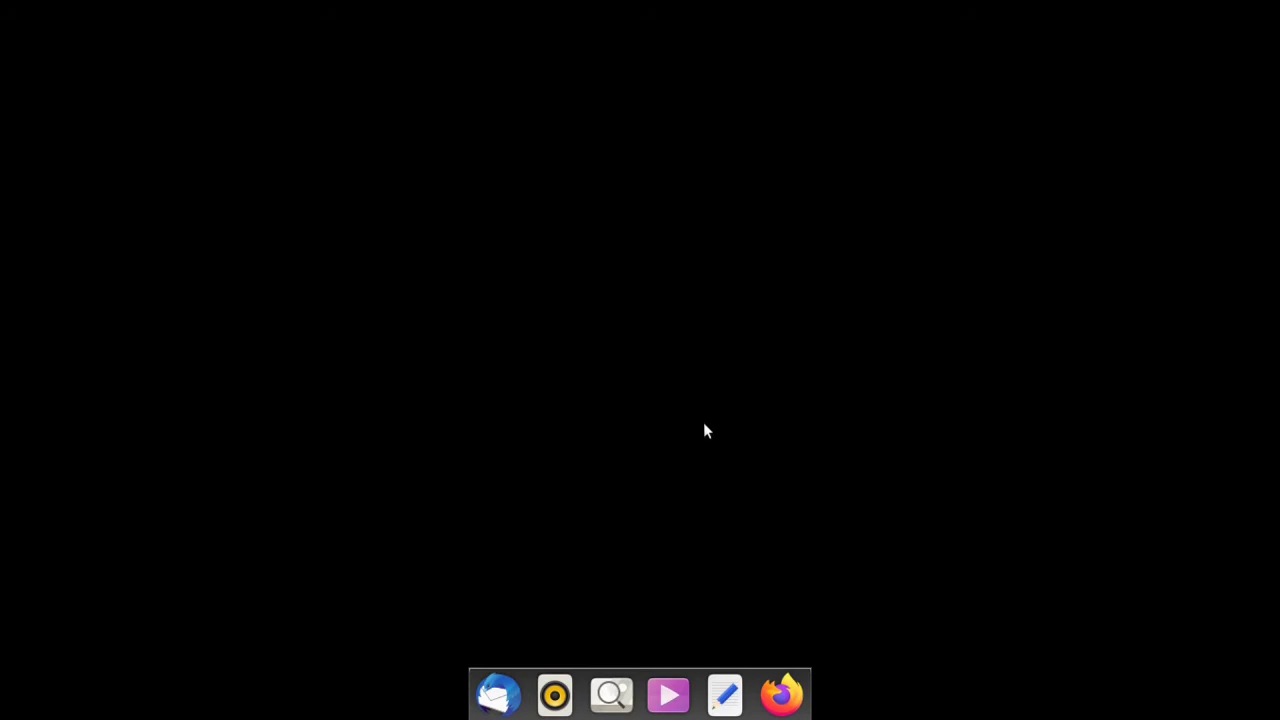
Install nitrogen via 'sudo apt install nitrogen -y' in a terminal, then close the terminal.
right_click(483, 278)
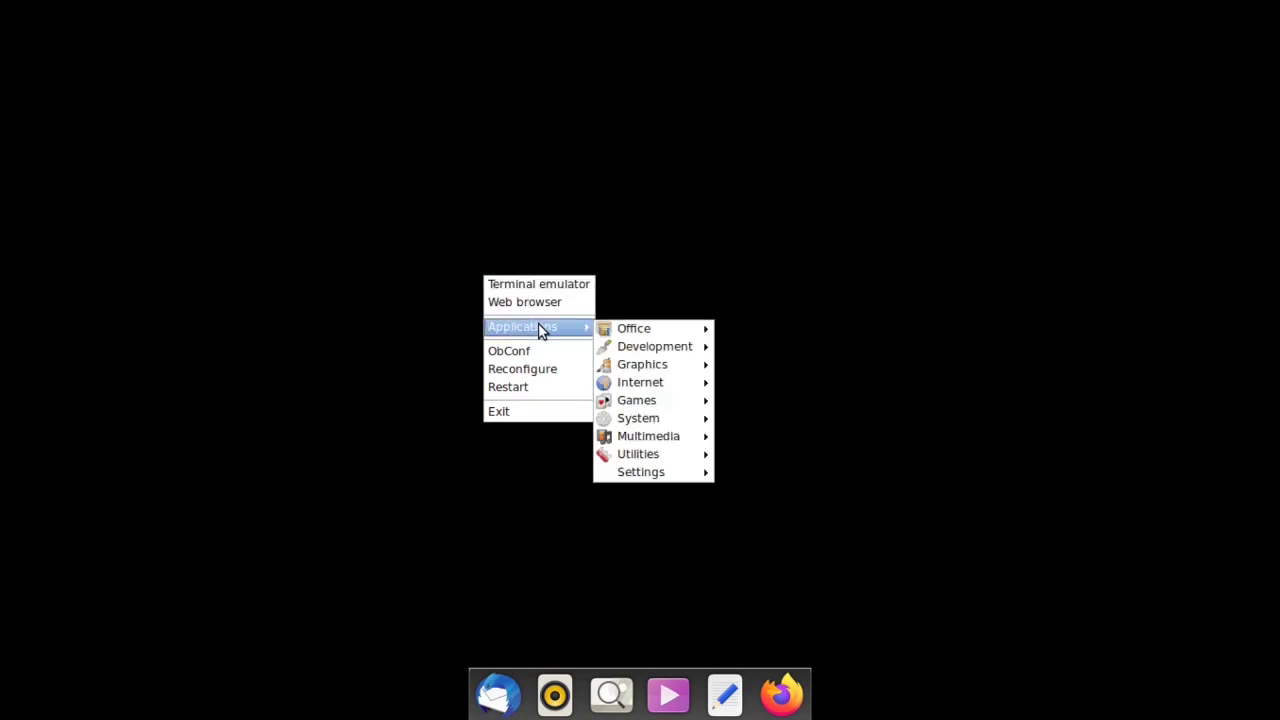
mouse_move(661, 426)
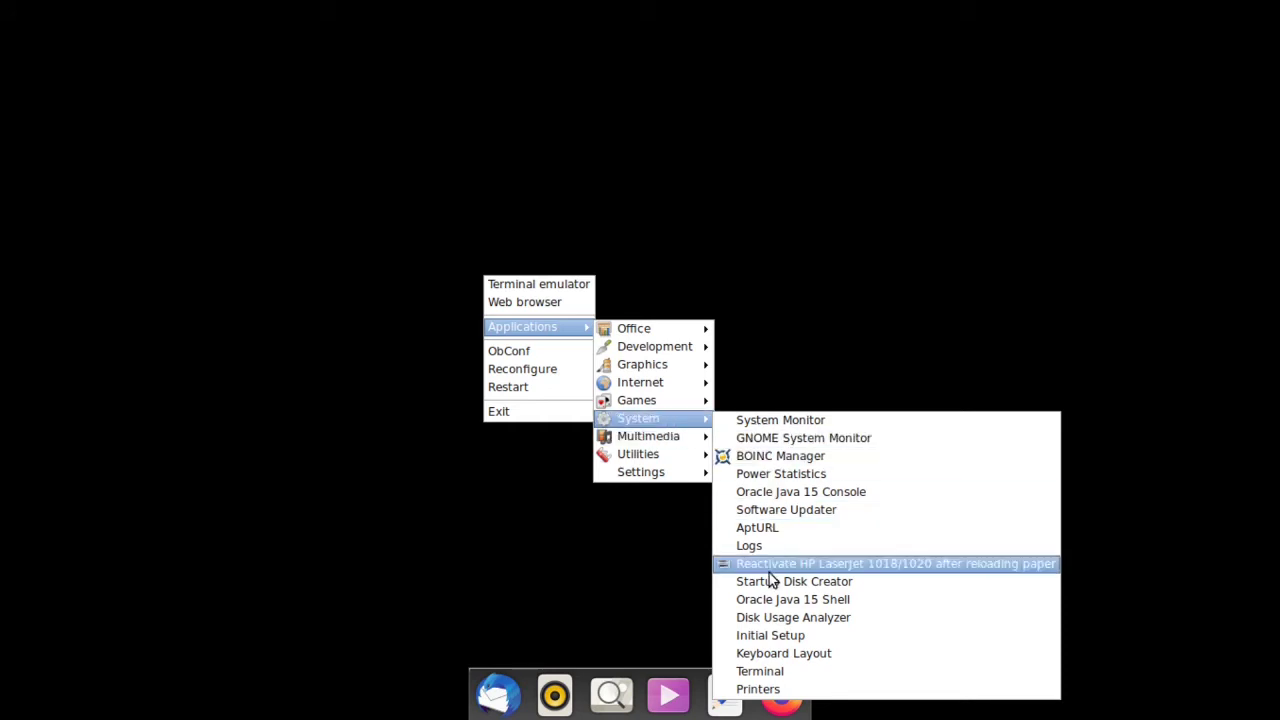
click(790, 675)
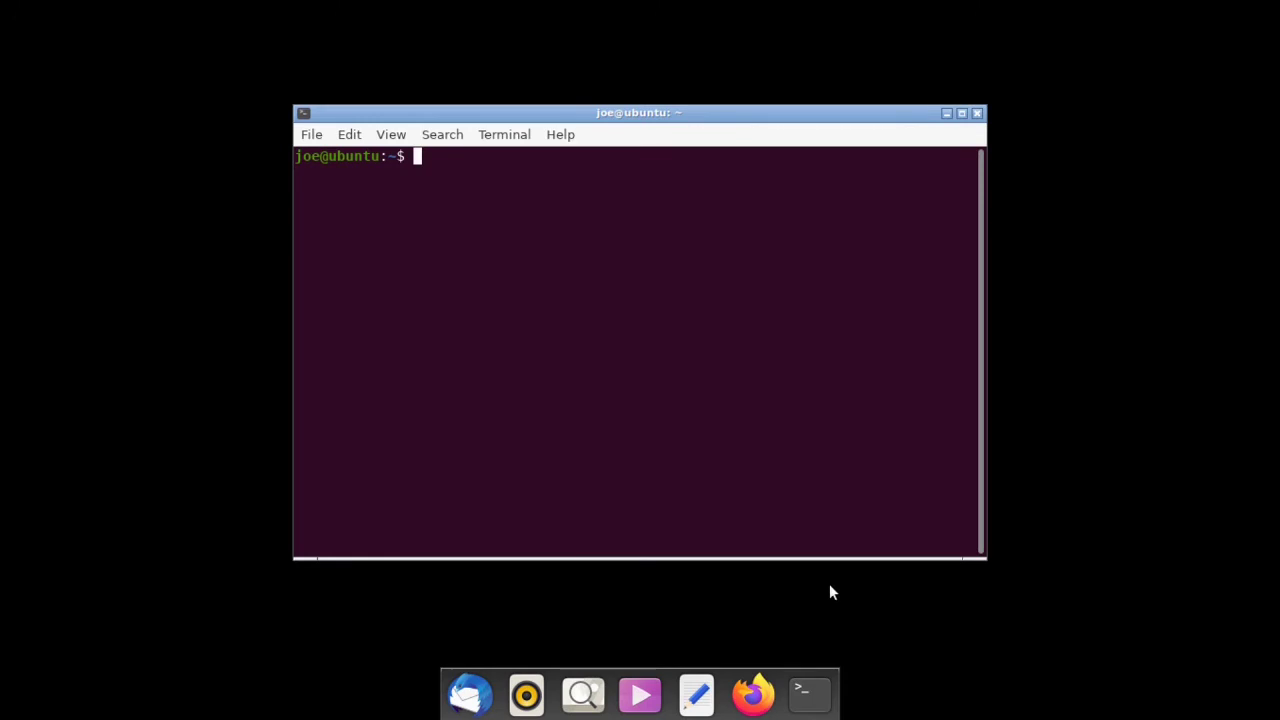
text(sudo apt inst)
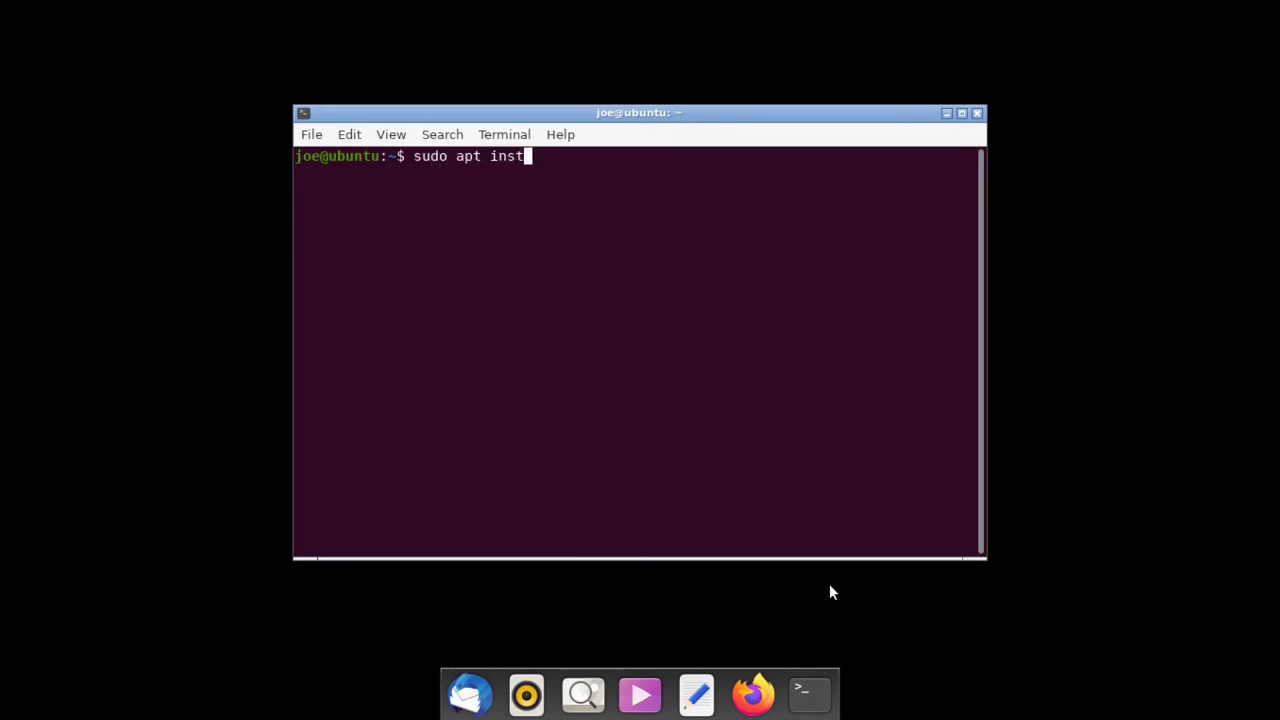
text(all nitrogen )
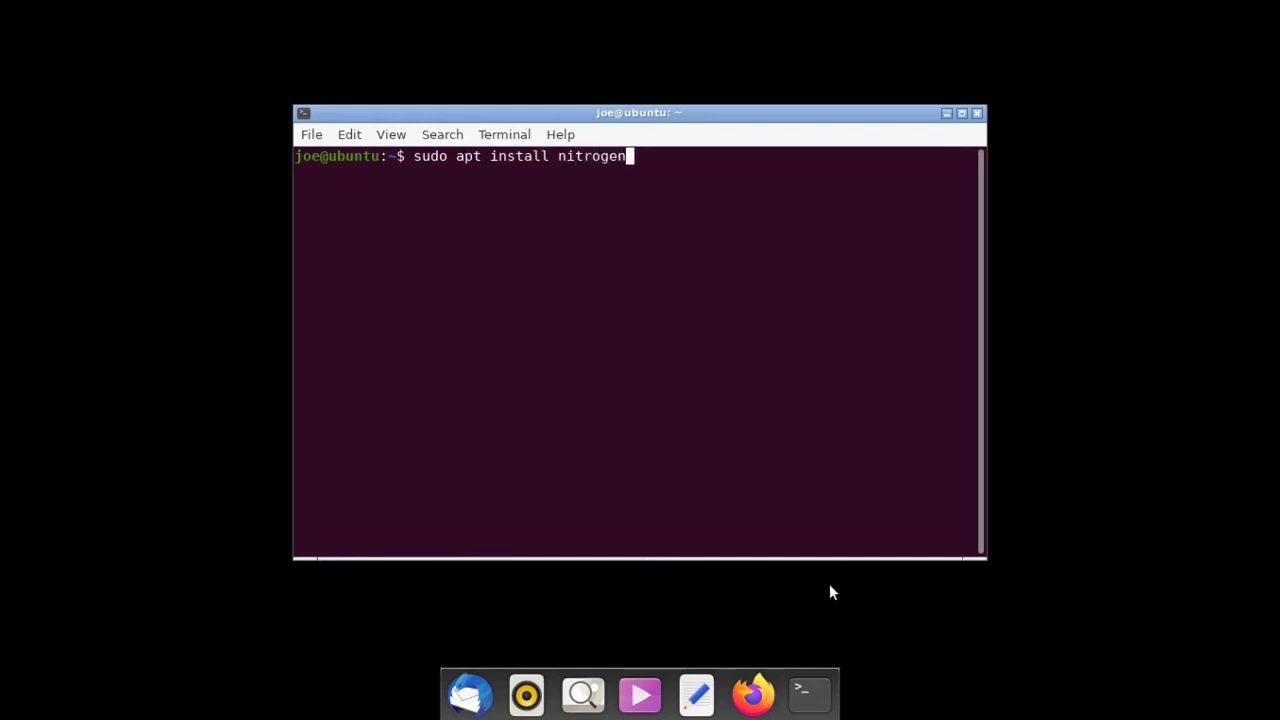
text(-y)
key(Return)
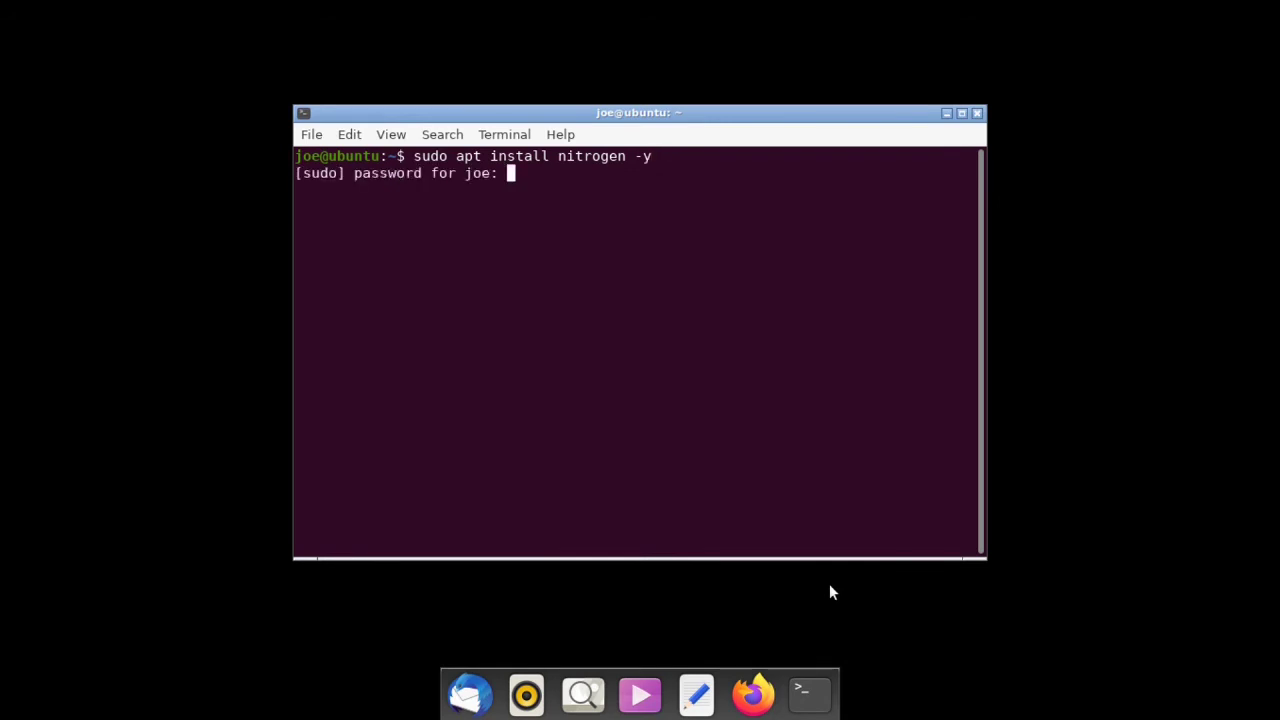
key(Return)
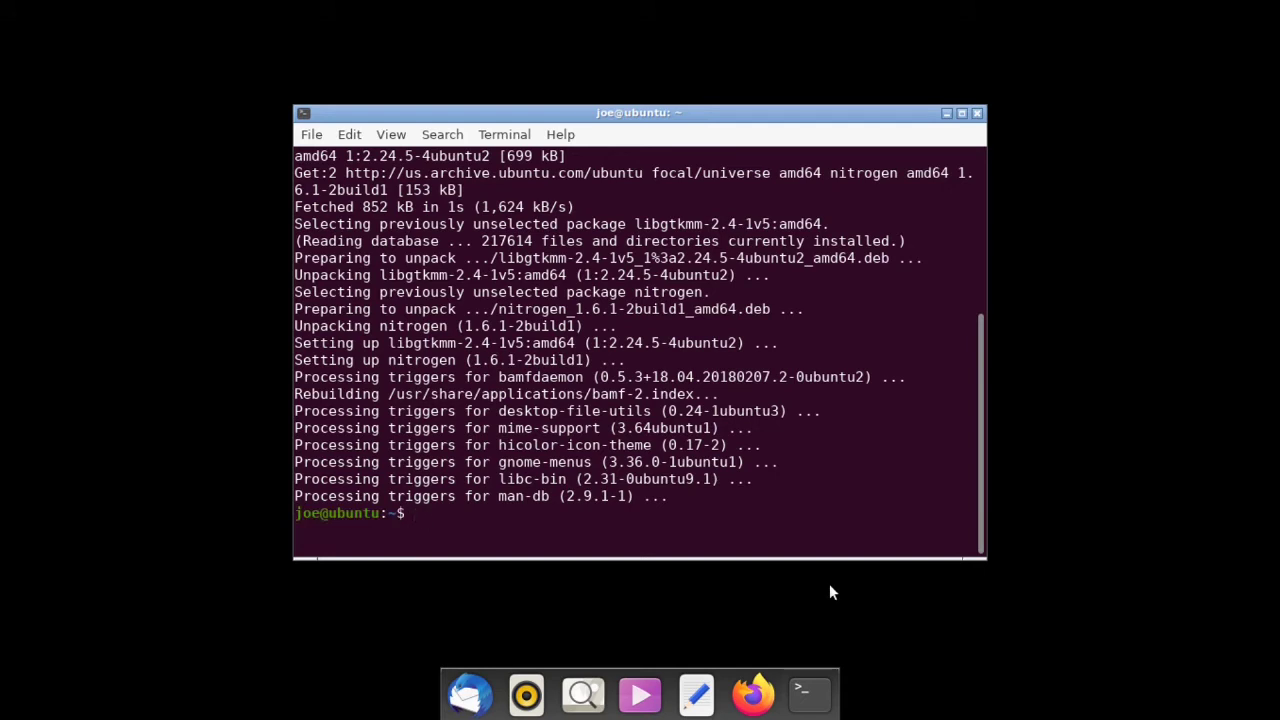
click(978, 114)
Launch nitrogen from the desktop menu's Applications > Utilities list.
right_click(542, 132)
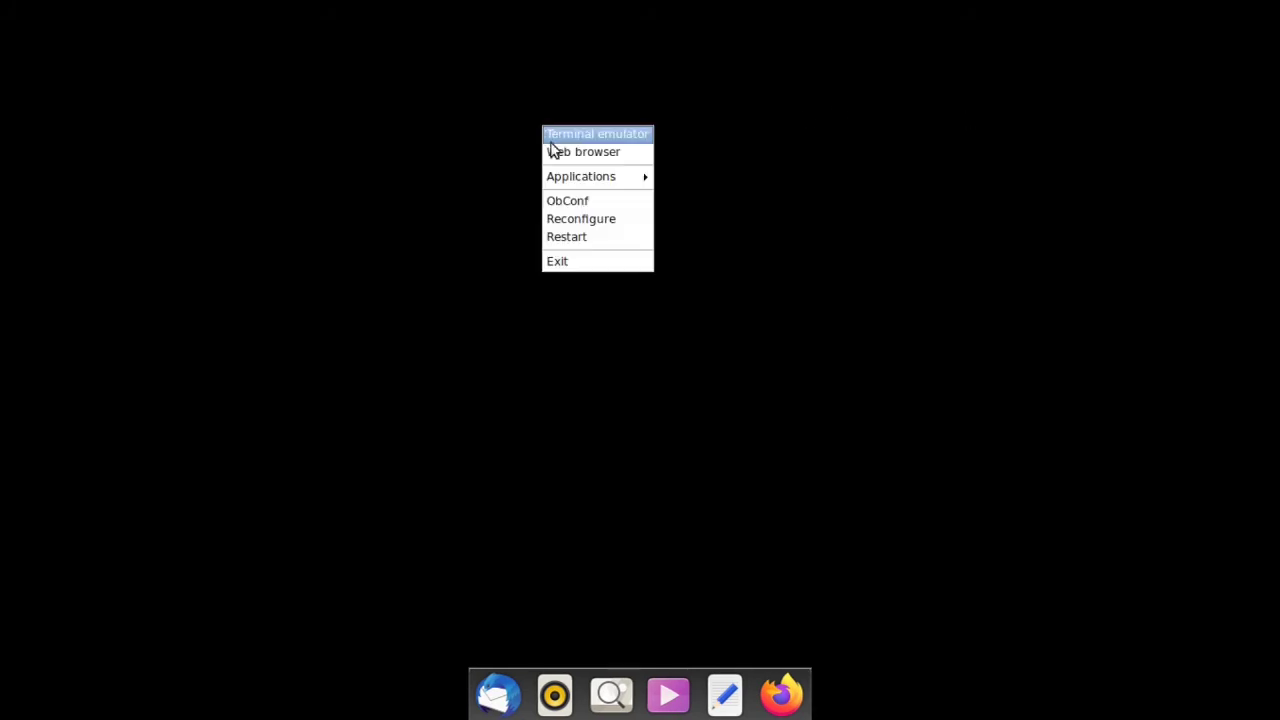
mouse_move(588, 178)
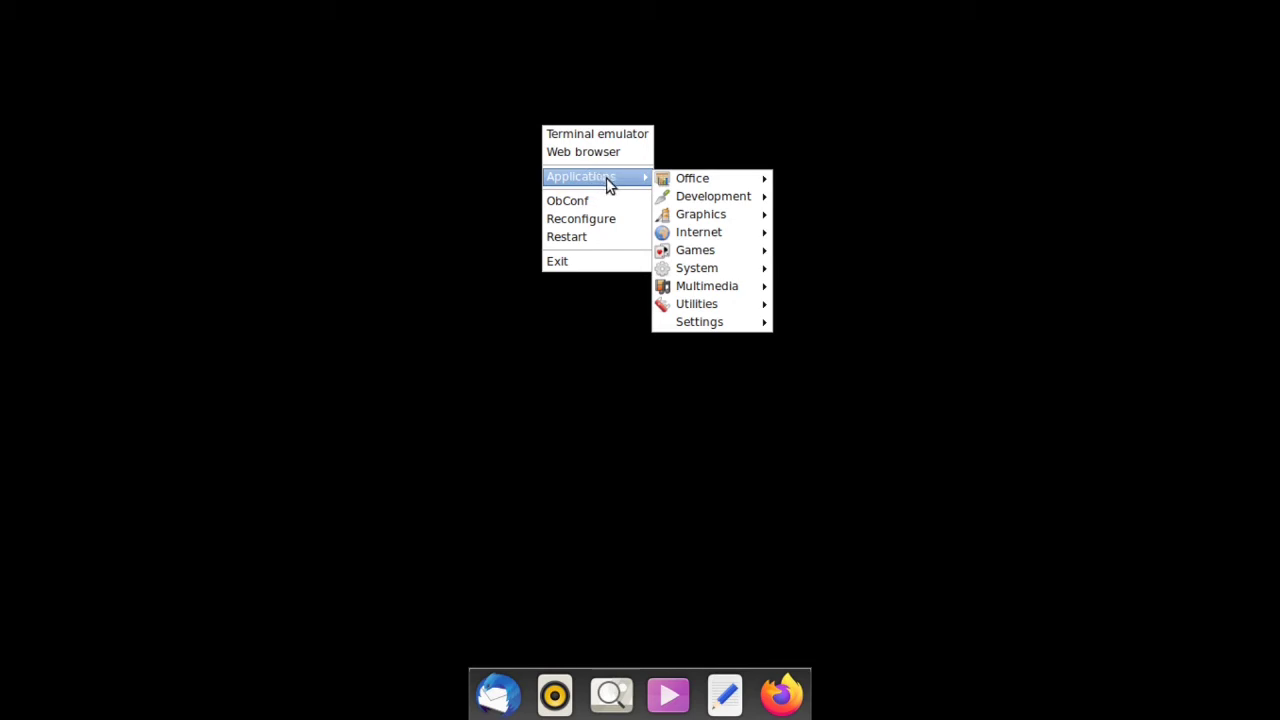
mouse_move(728, 288)
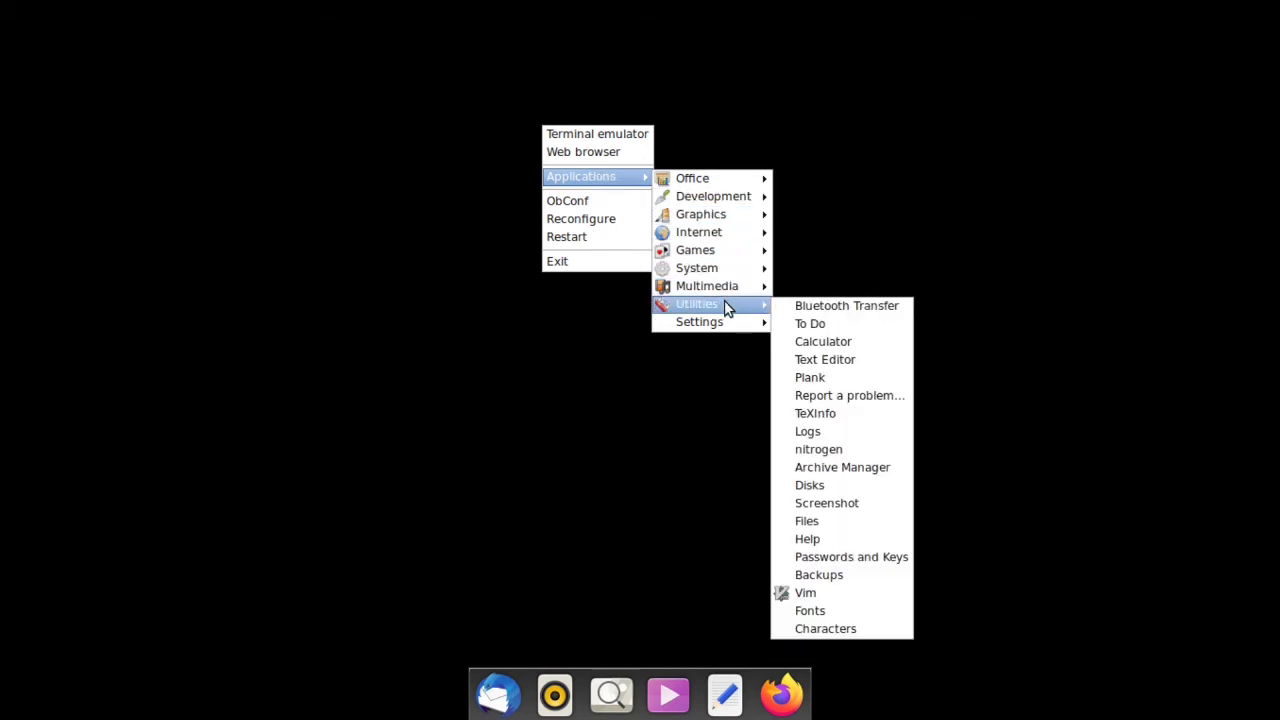
click(824, 451)
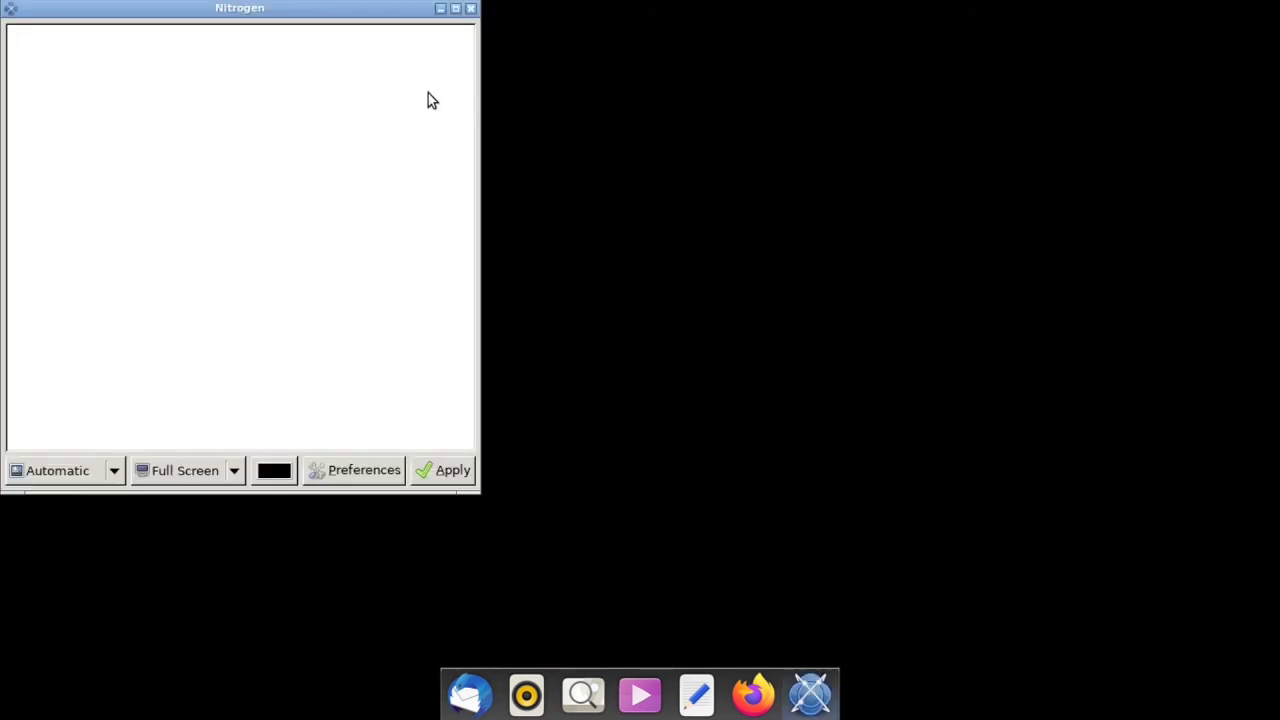
Add /usr/share/backgrounds as a wallpaper directory in Nitrogen's Preferences.
drag(372, 22, 620, 62)
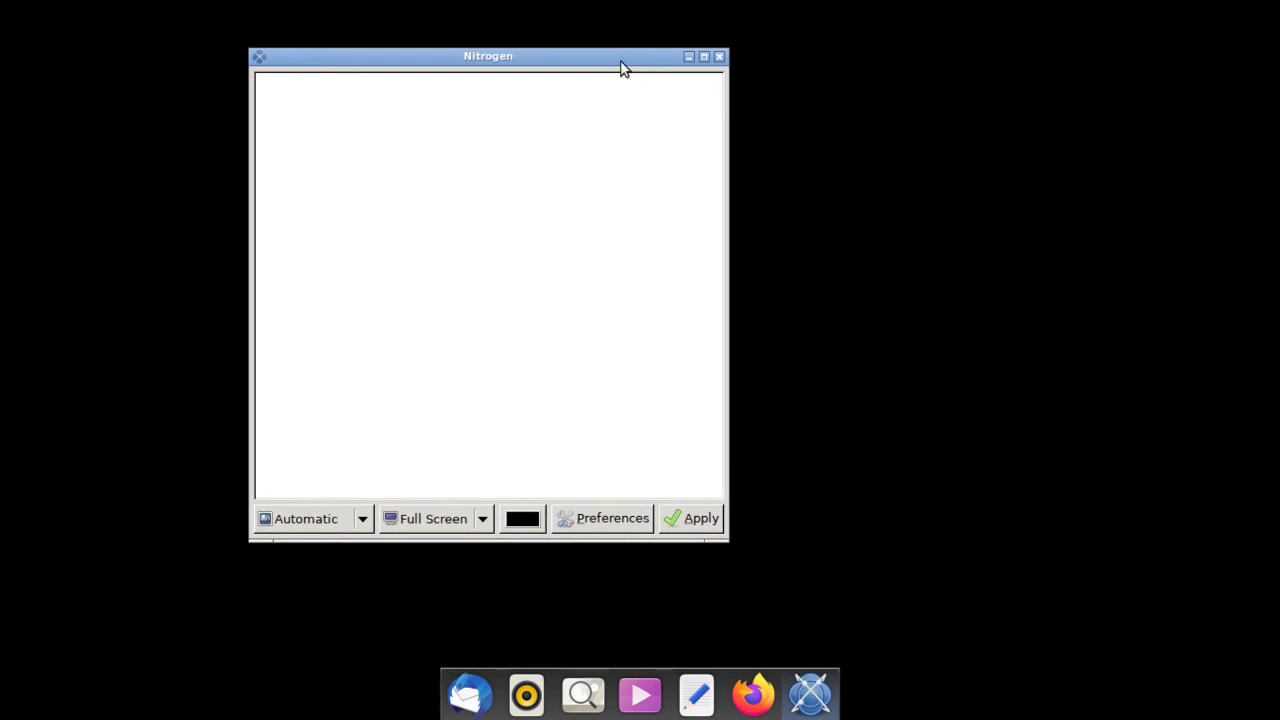
click(612, 519)
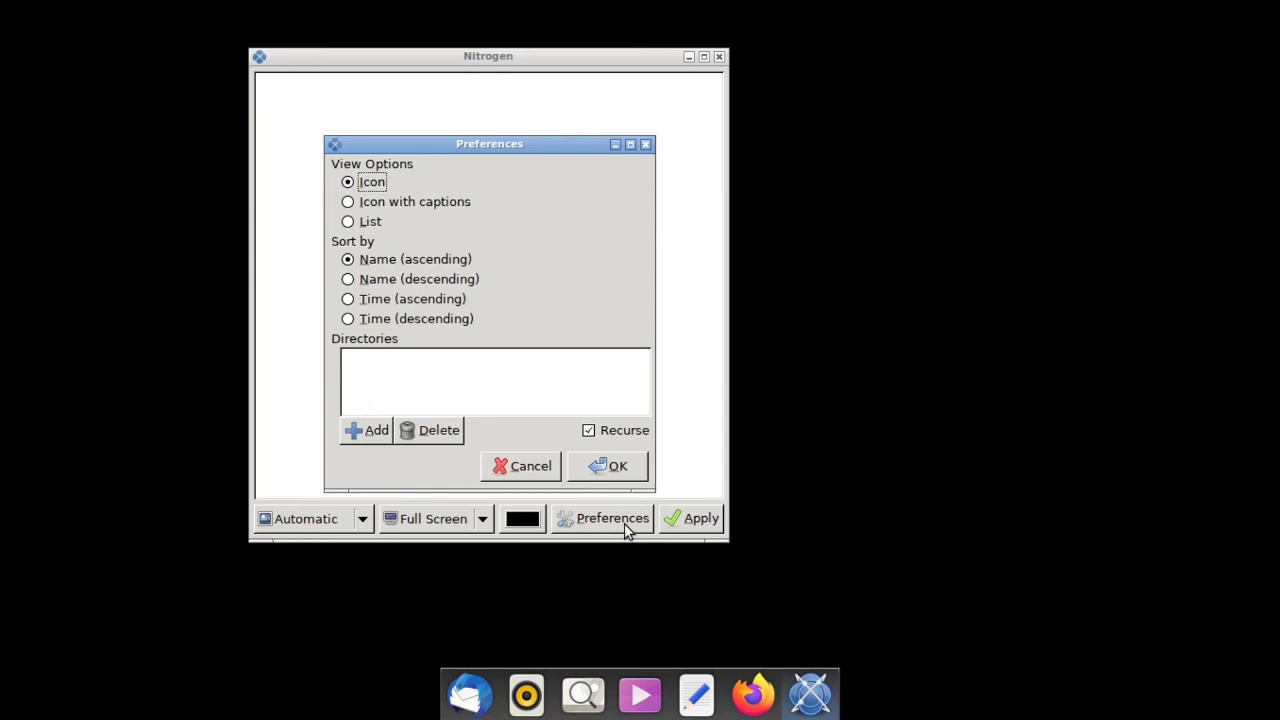
click(373, 430)
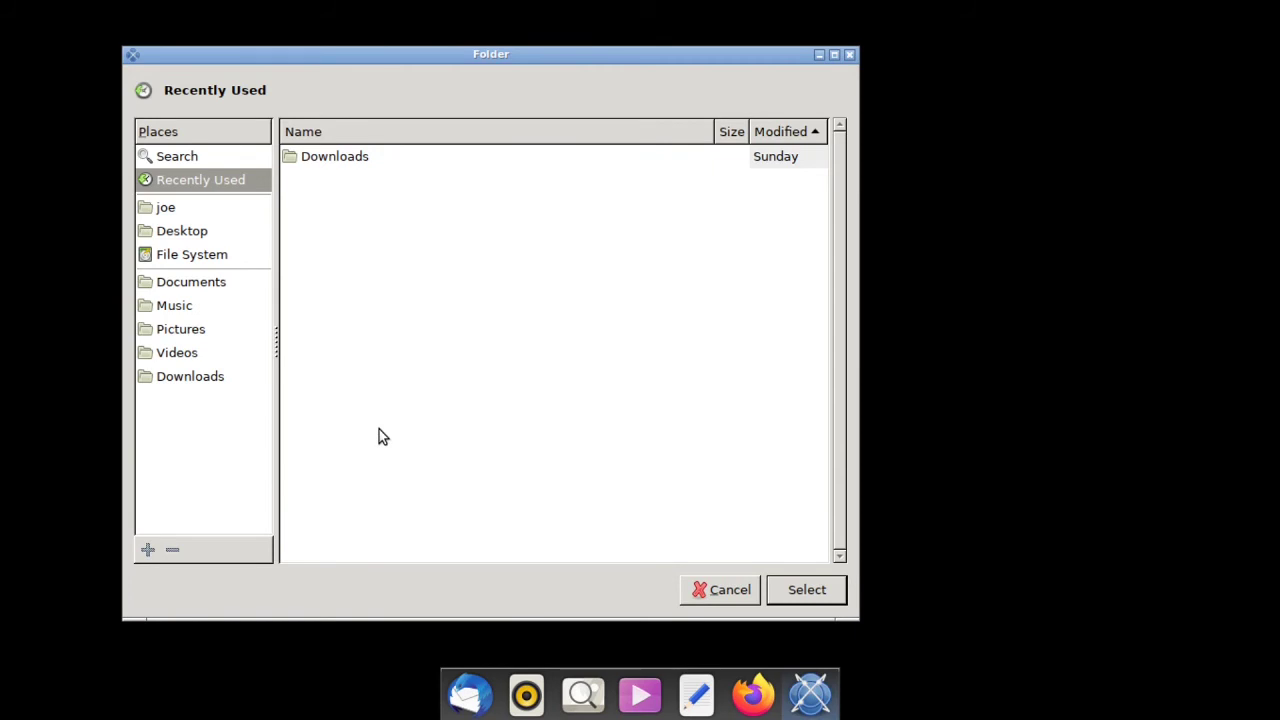
click(219, 255)
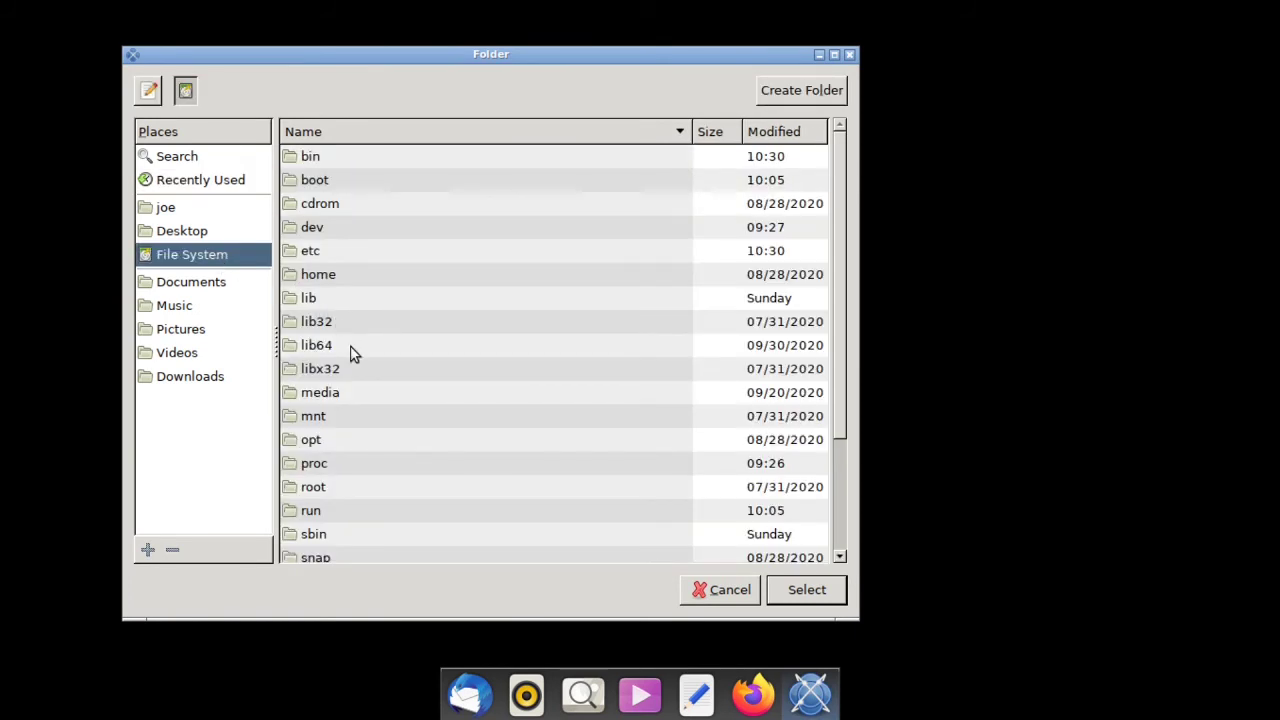
scroll(350, 352, down, 5)
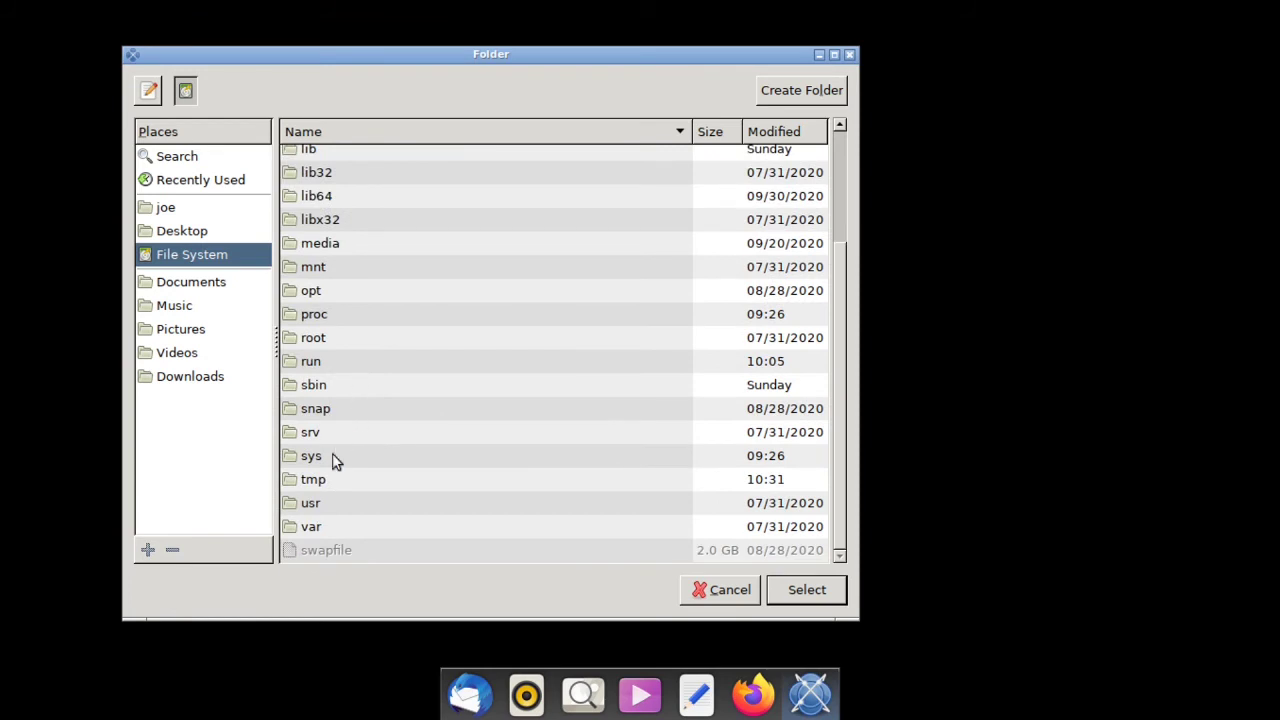
double_click(330, 510)
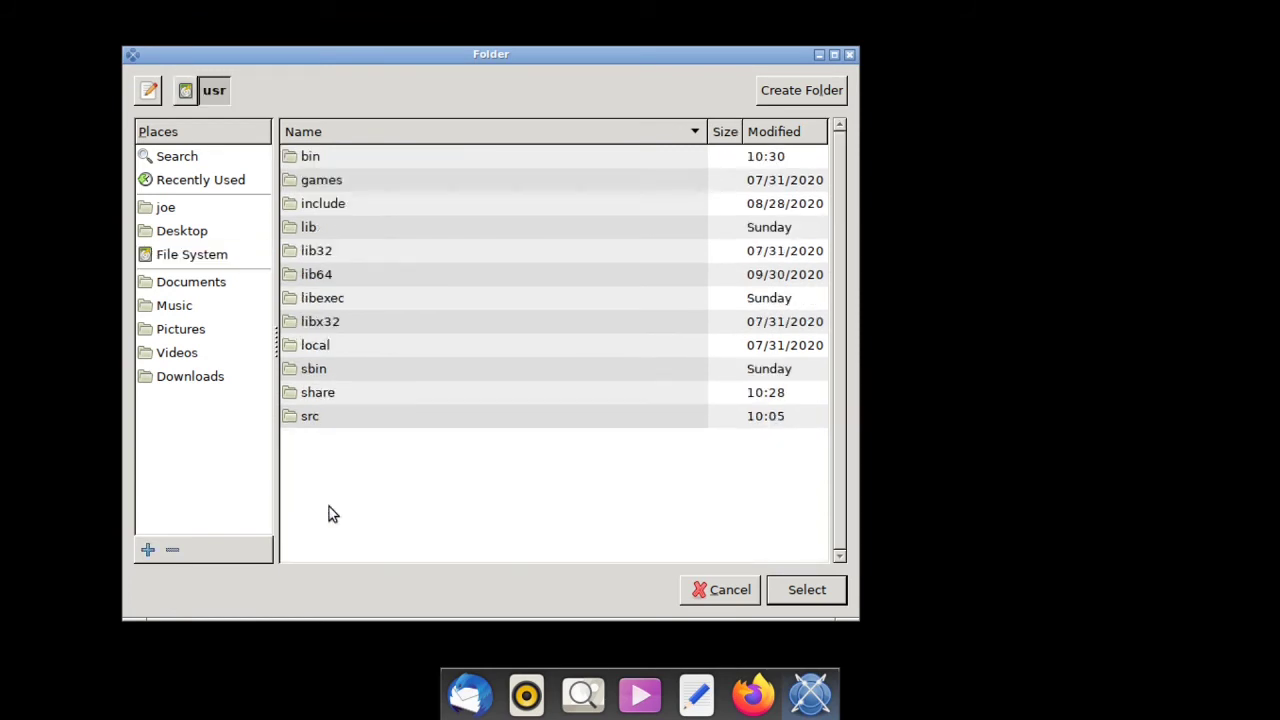
double_click(336, 398)
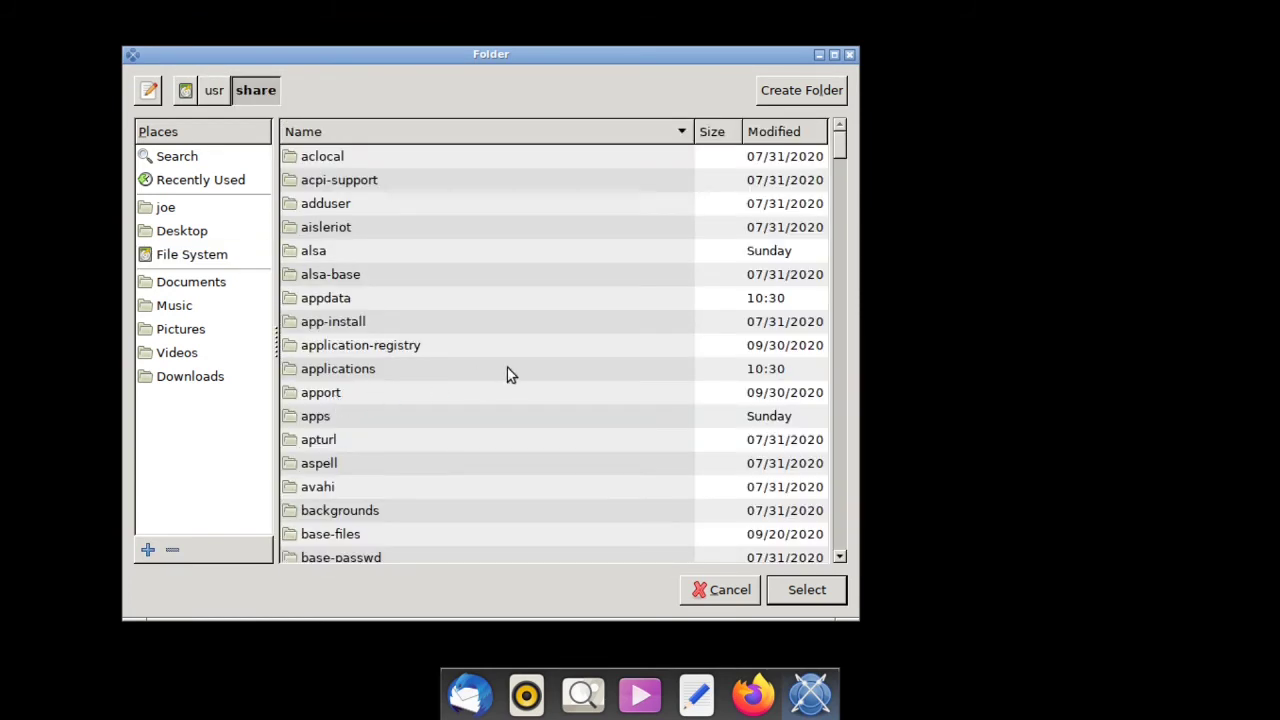
double_click(376, 507)
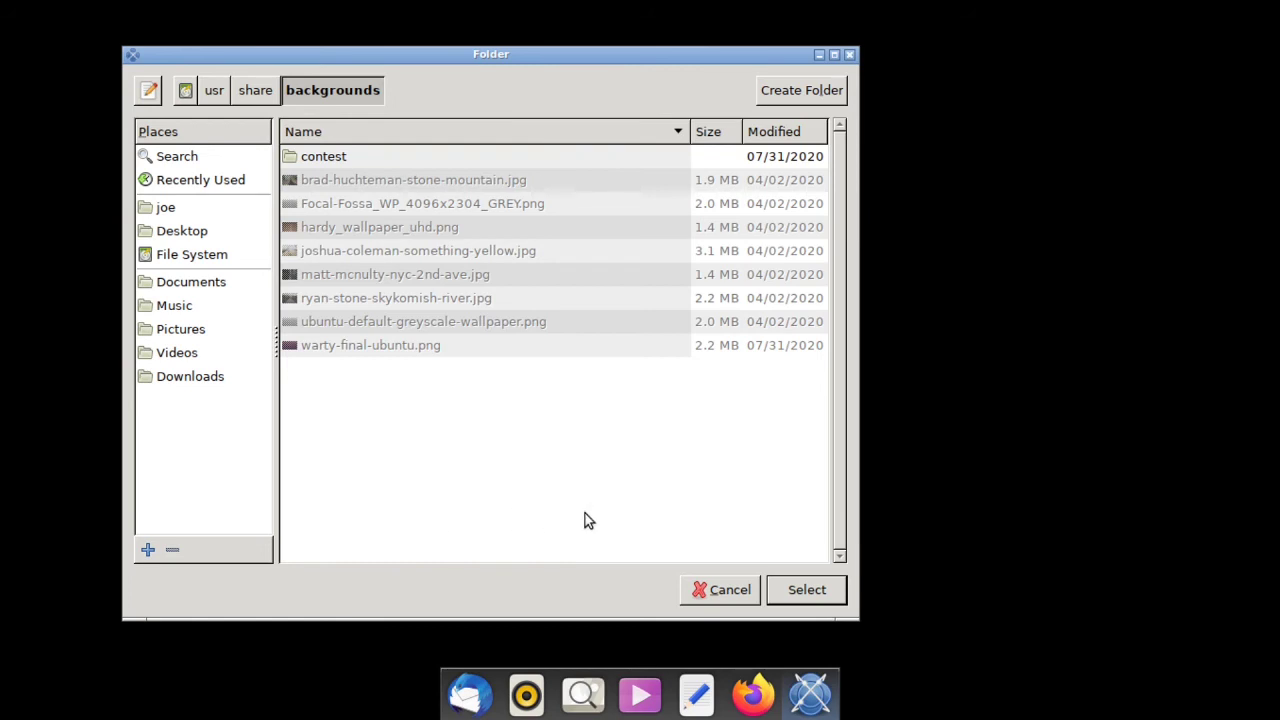
click(807, 591)
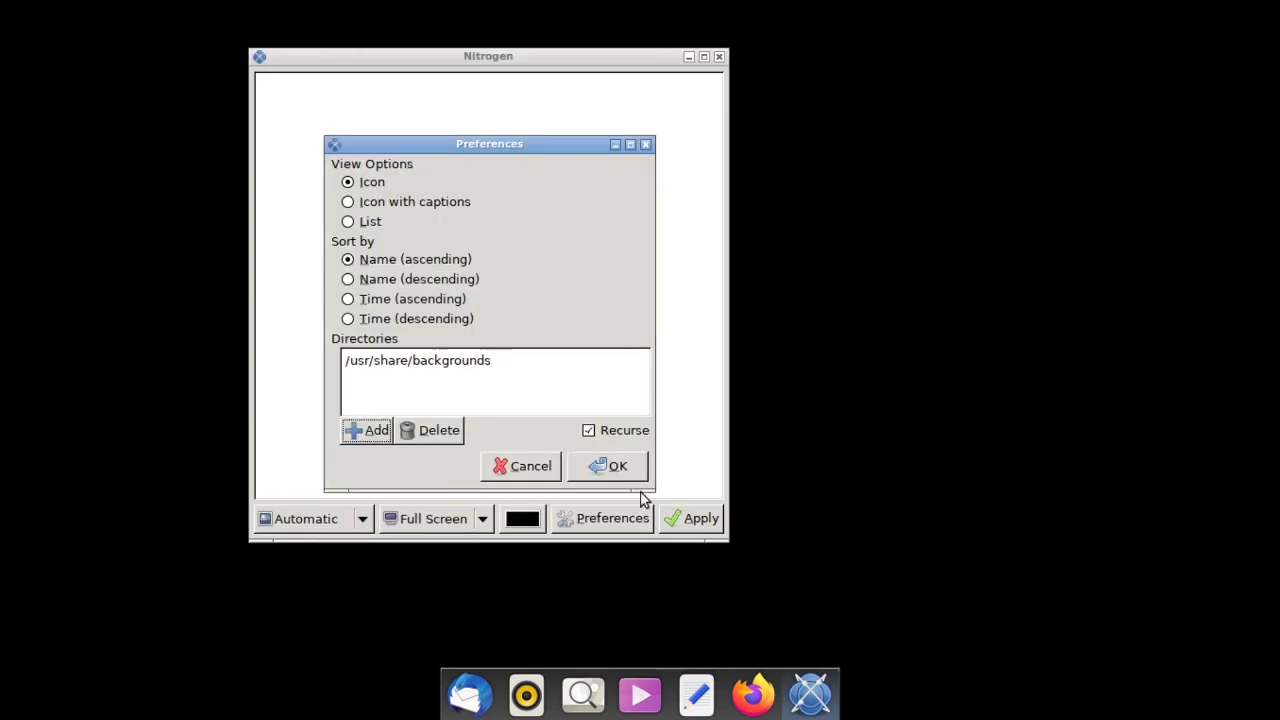
Apply the purple Ubuntu wallpaper as the desktop background.
click(618, 468)
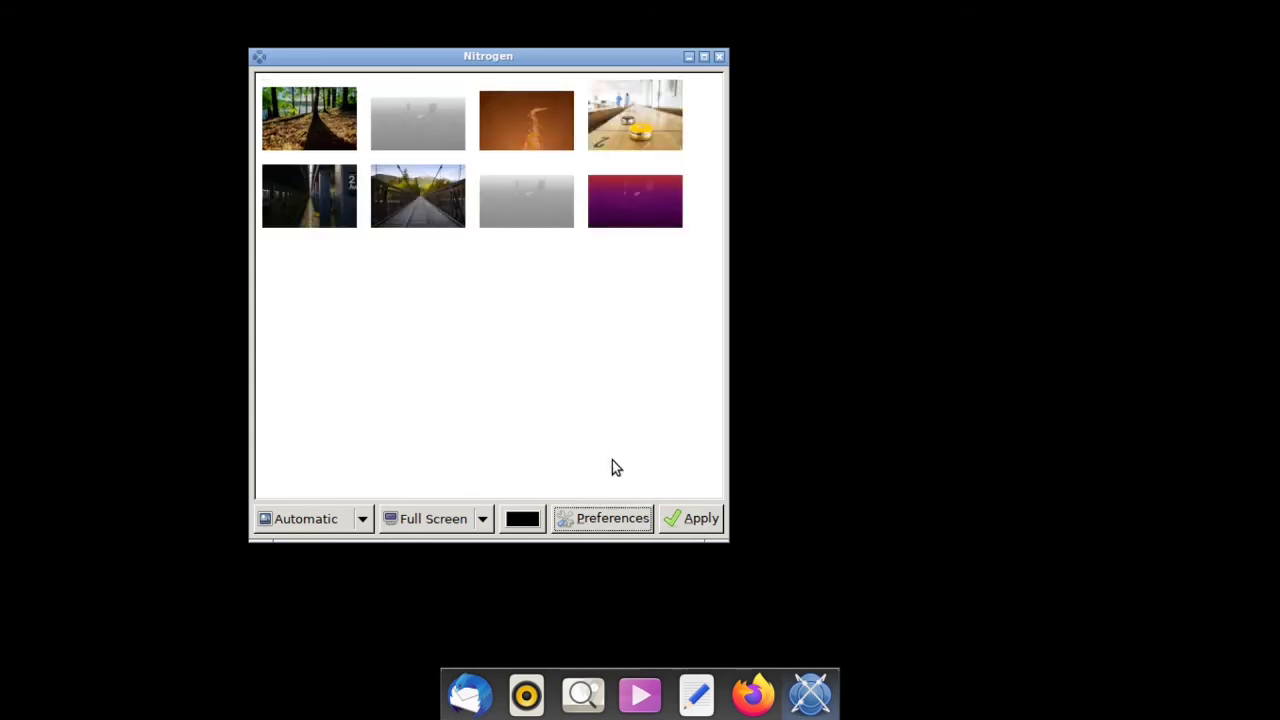
click(630, 226)
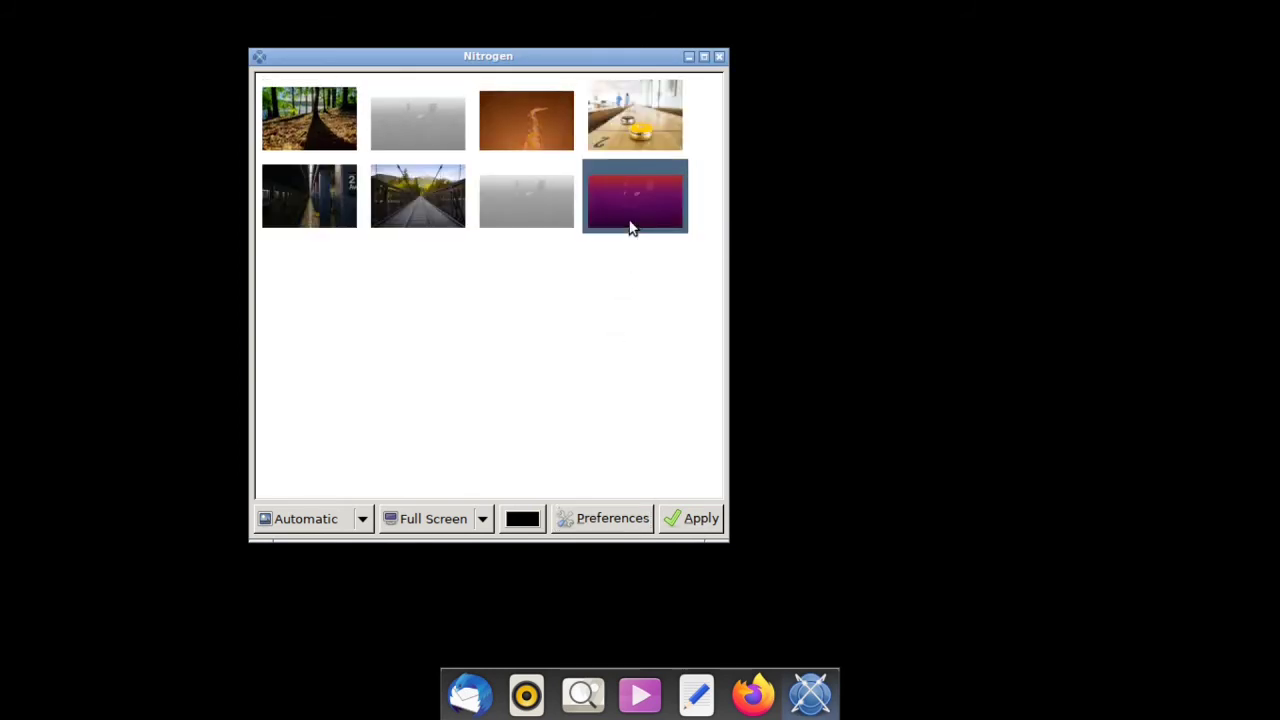
click(700, 519)
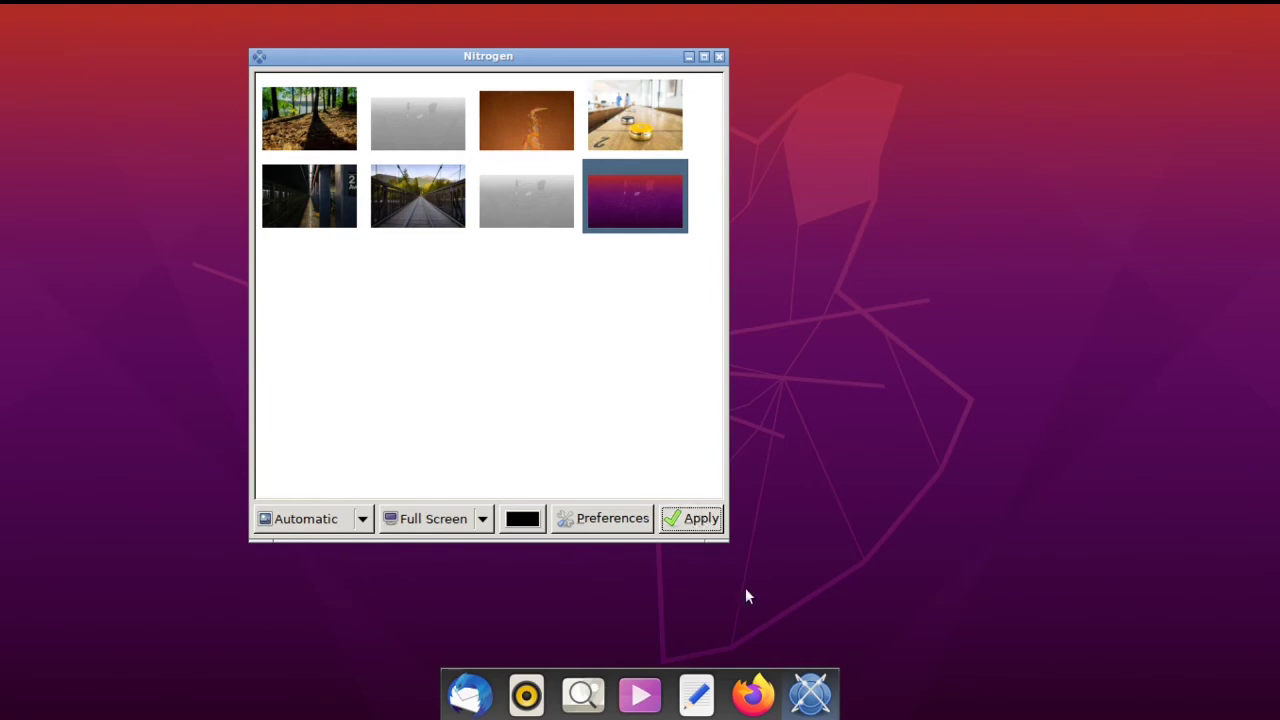
Pin Nitrogen to the Plank dock with Keep in Dock and close Nitrogen.
right_click(813, 686)
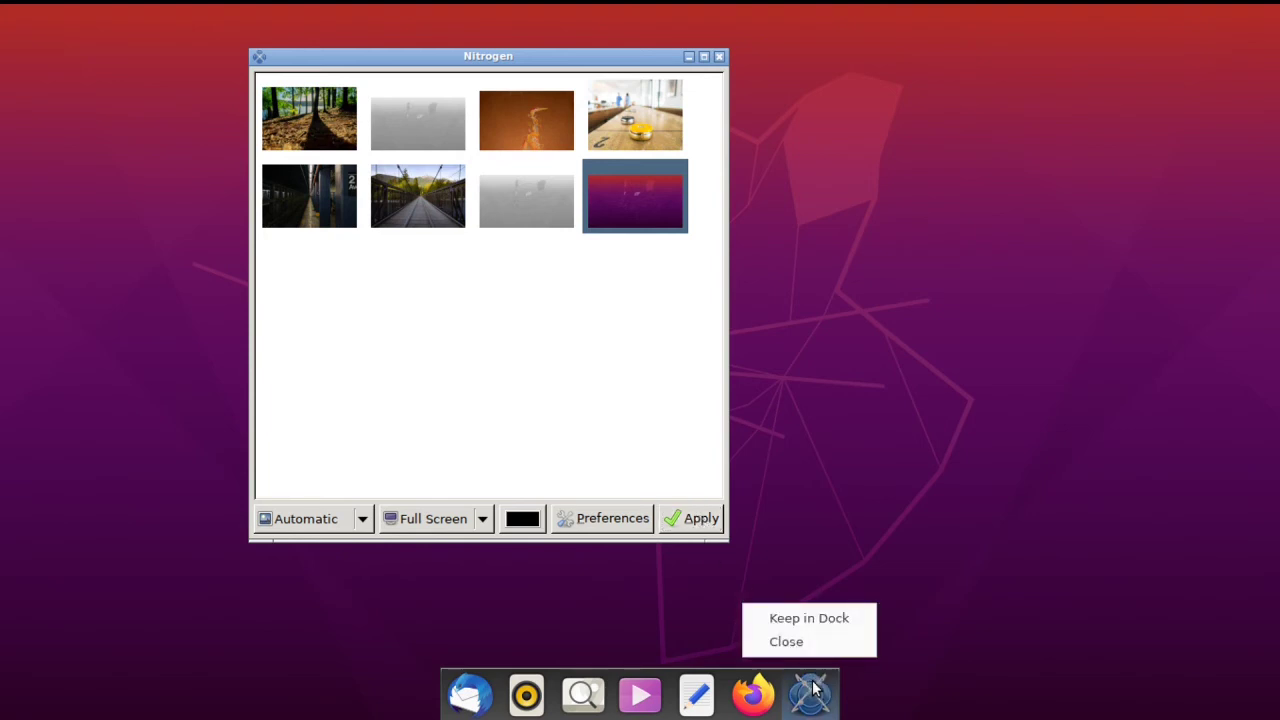
click(810, 619)
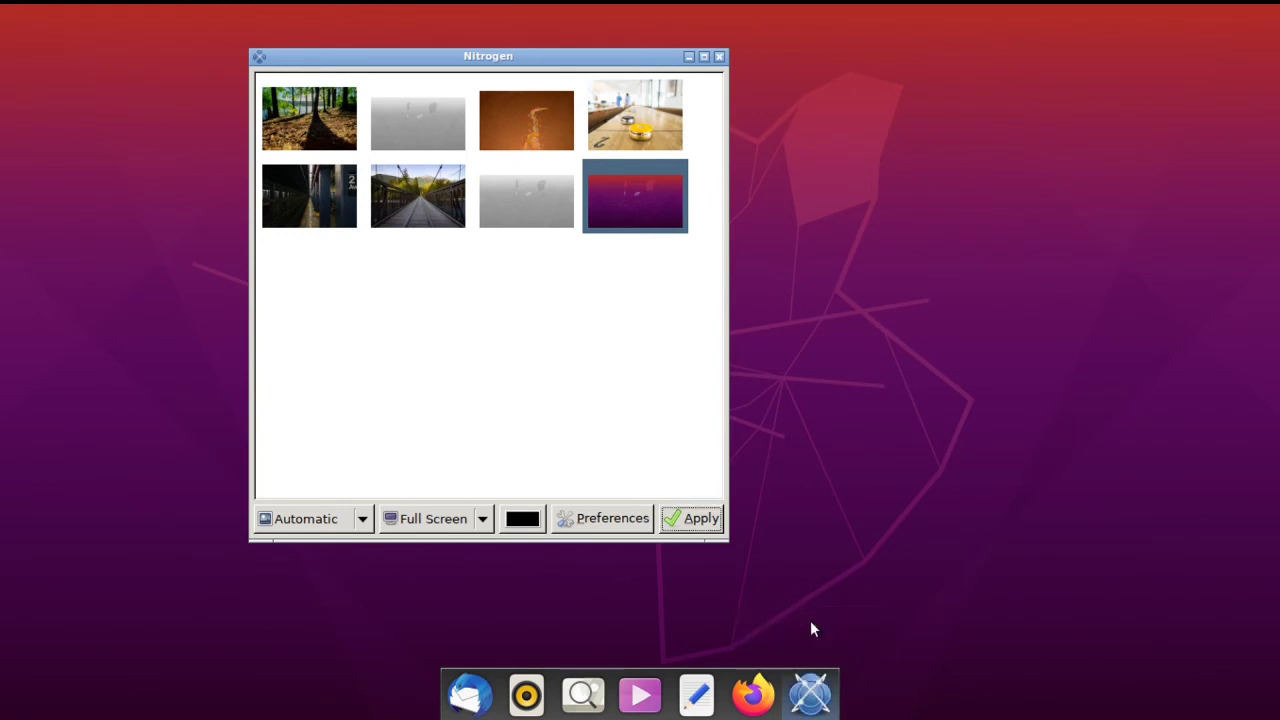
click(718, 58)
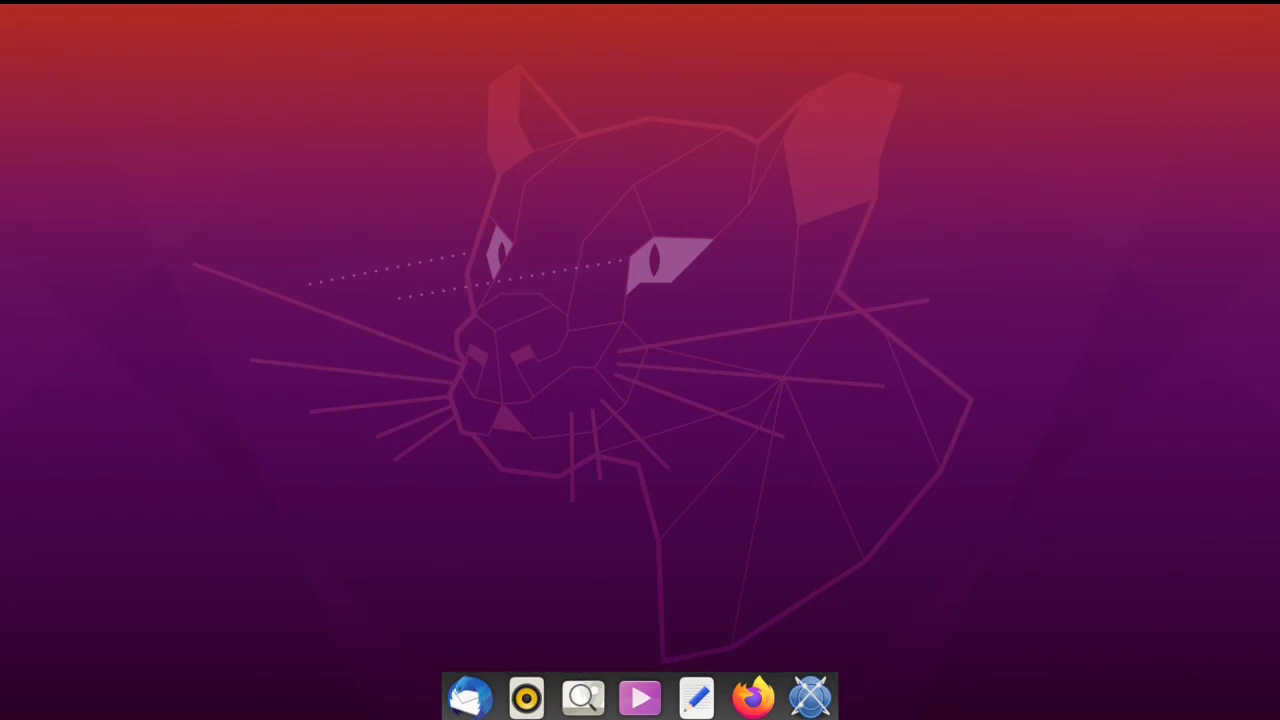
In Plank preferences, switch the theme to Default and back to Transparent, and enable Icon Zoom.
right_click(725, 705)
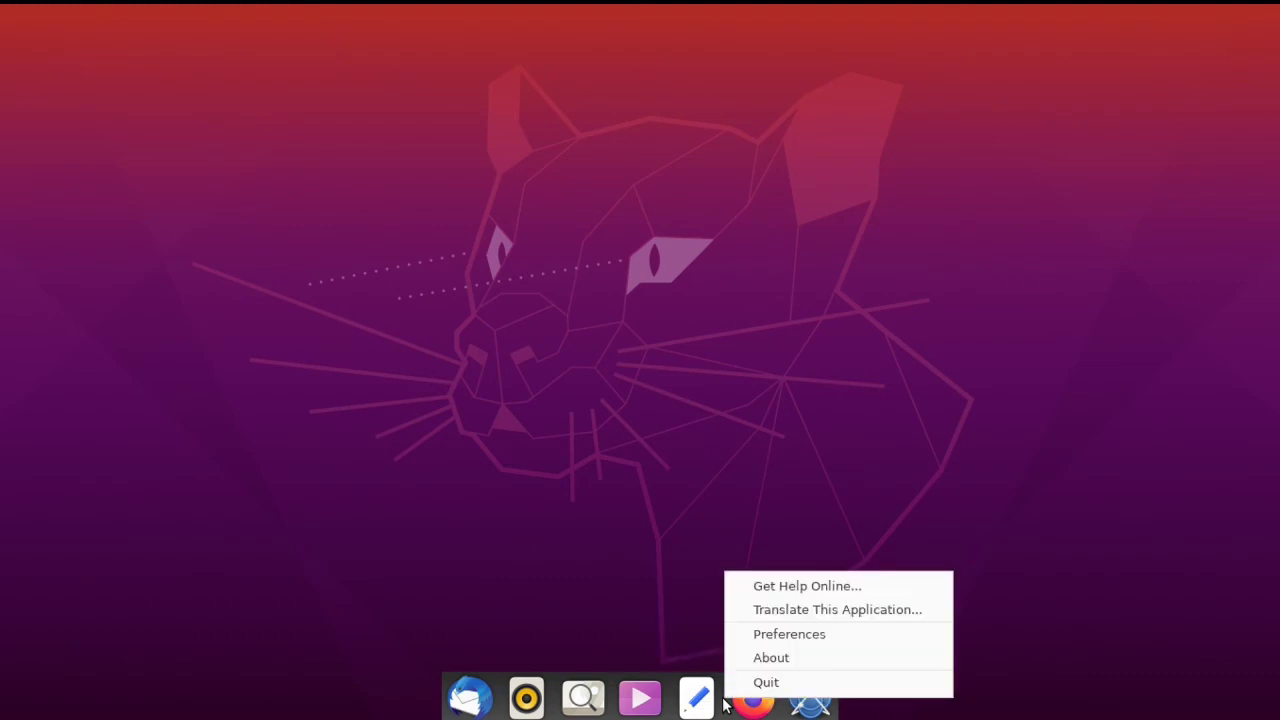
click(811, 640)
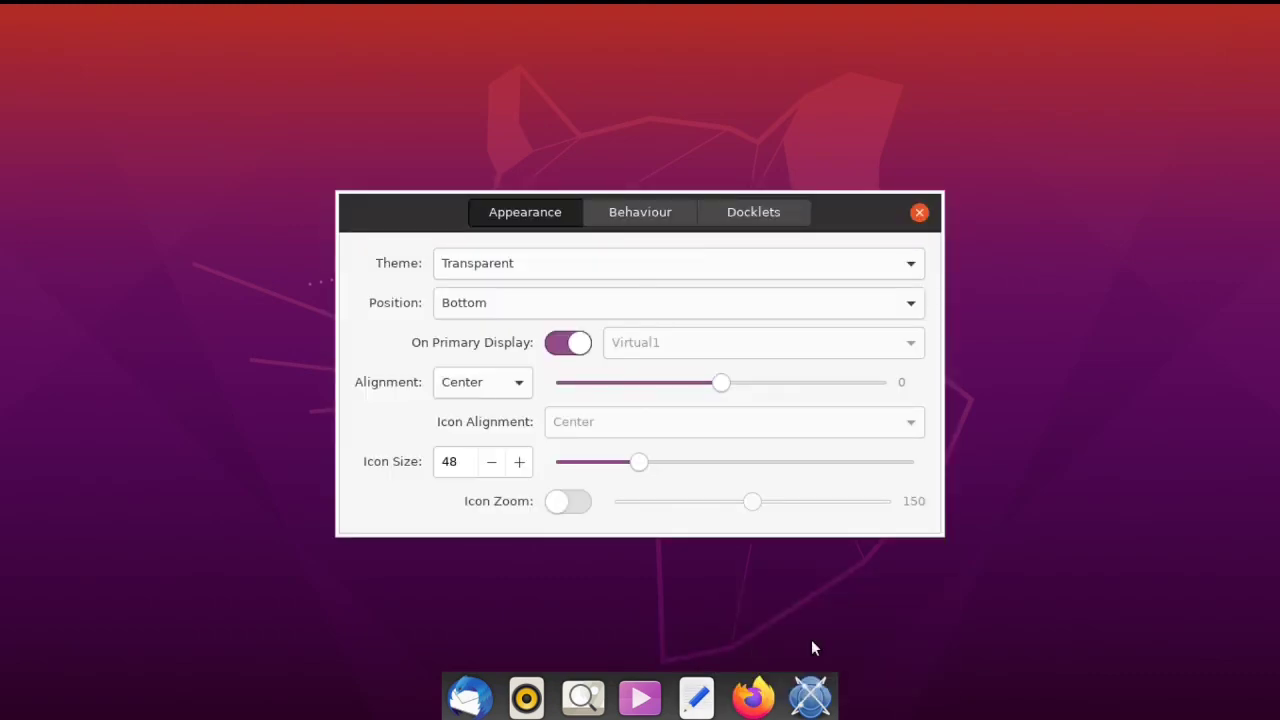
click(888, 263)
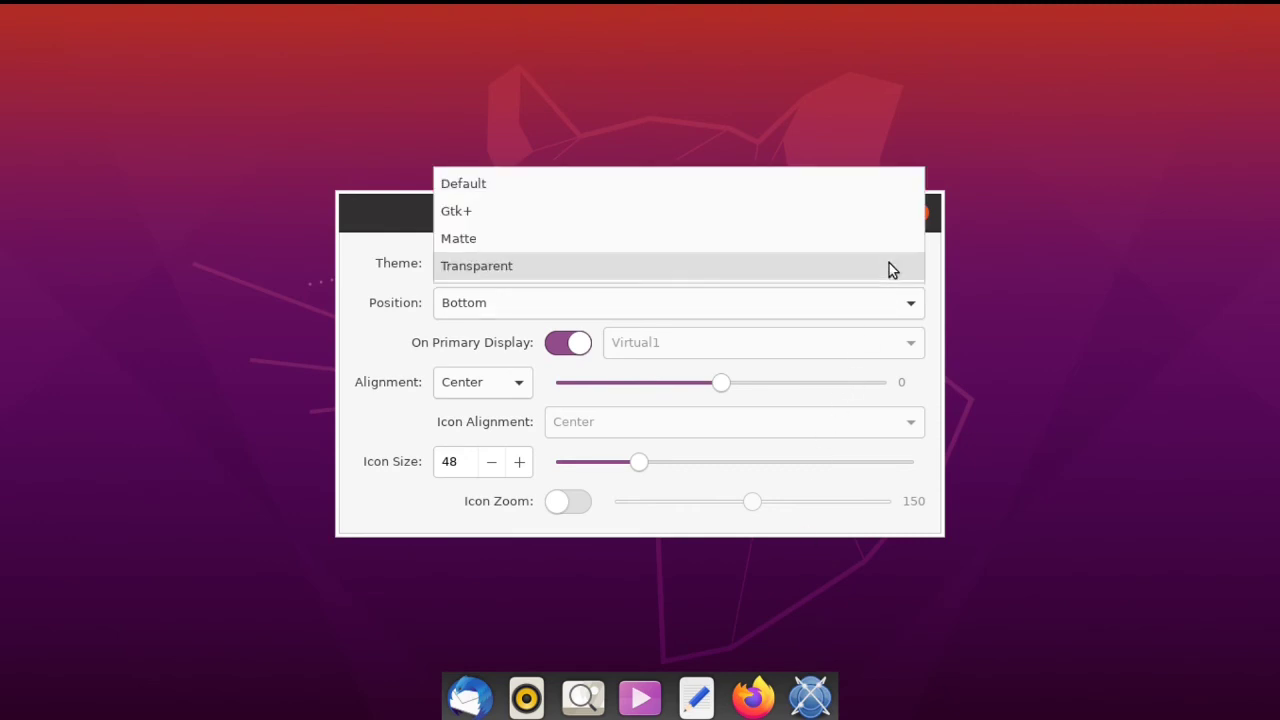
click(870, 186)
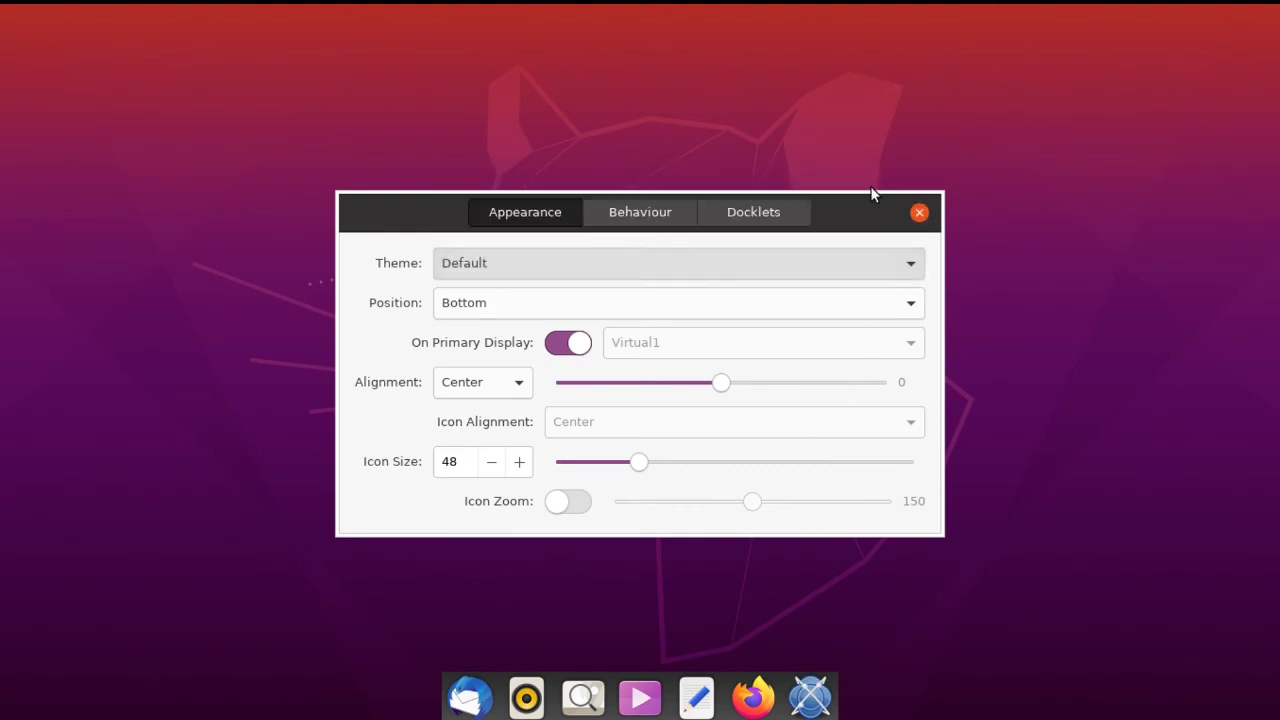
click(893, 272)
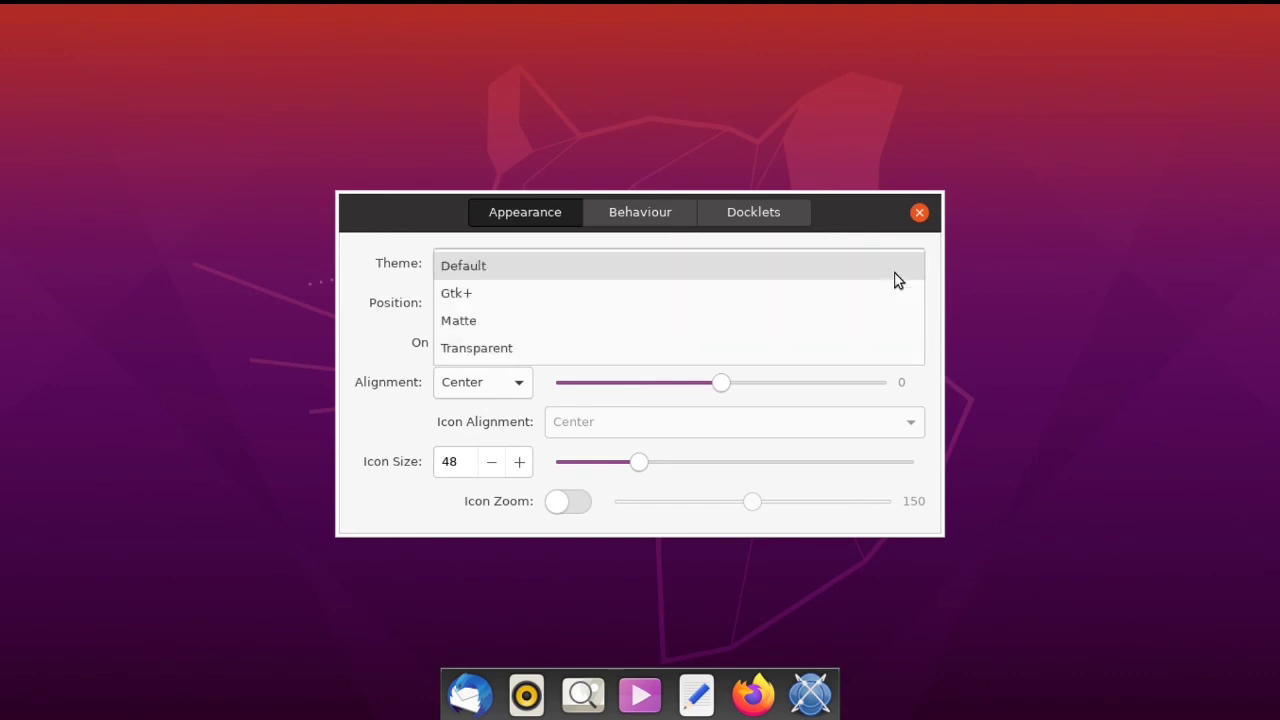
click(869, 358)
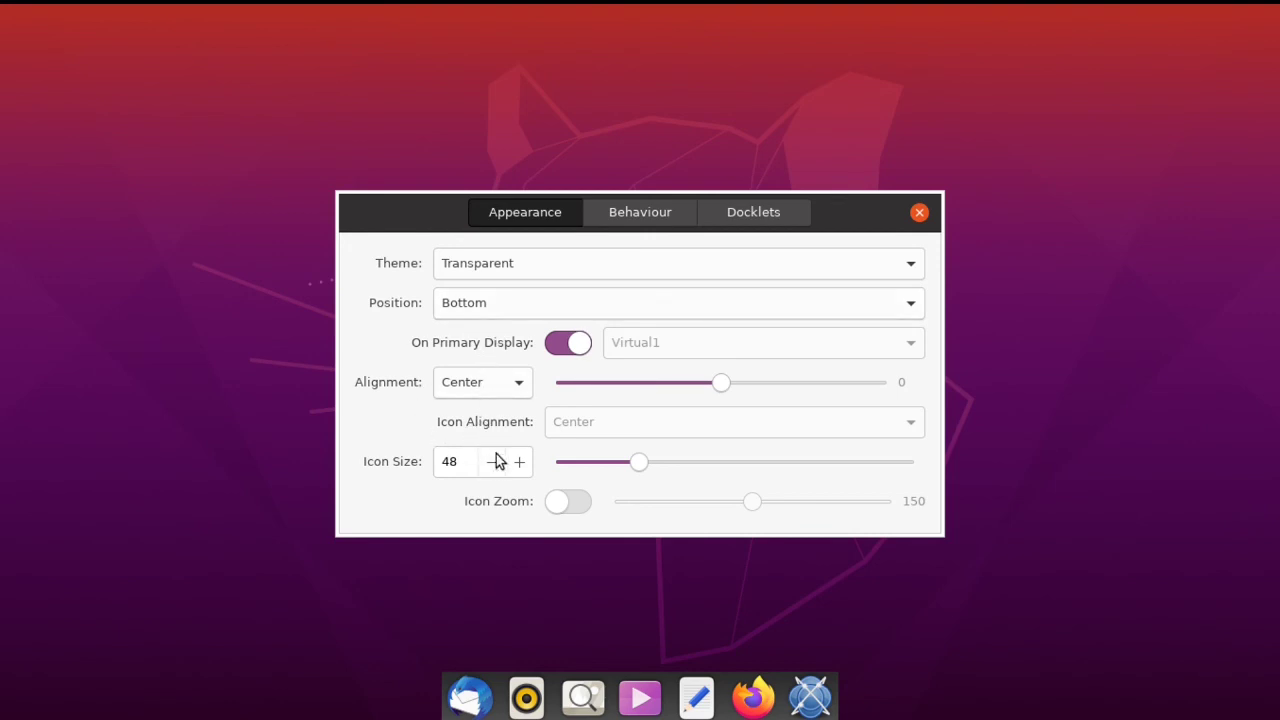
click(586, 499)
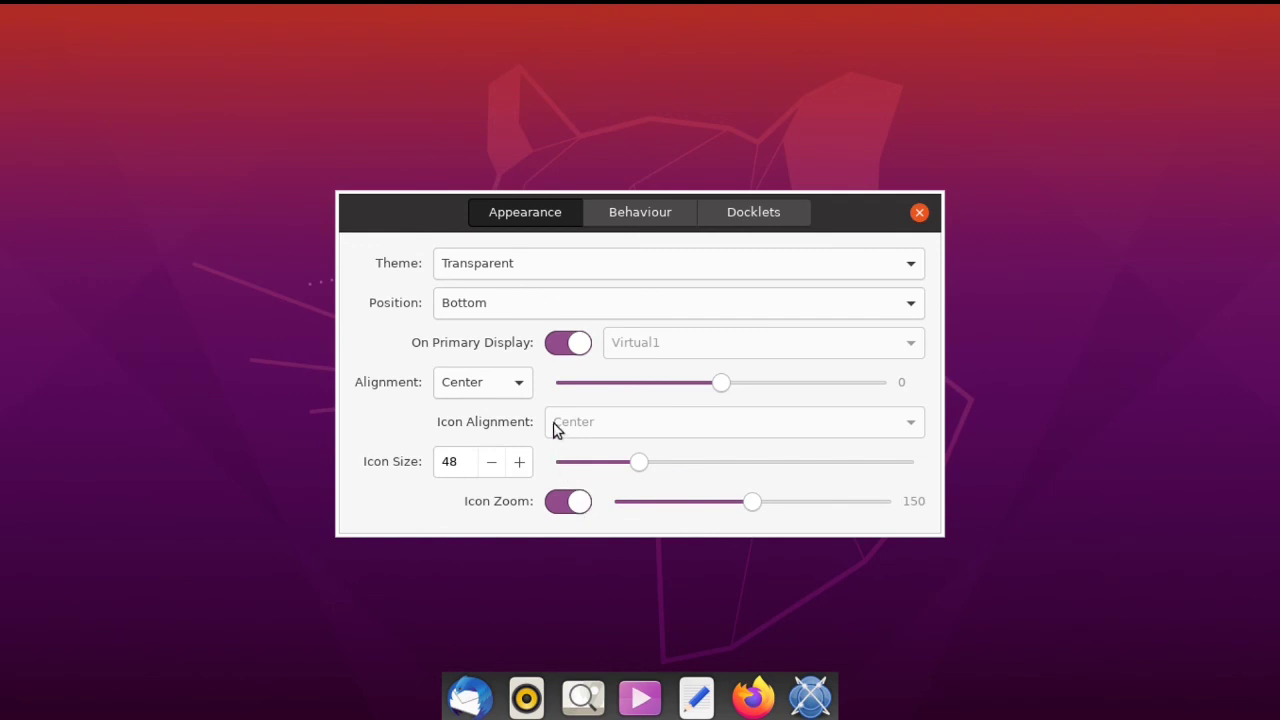
click(686, 221)
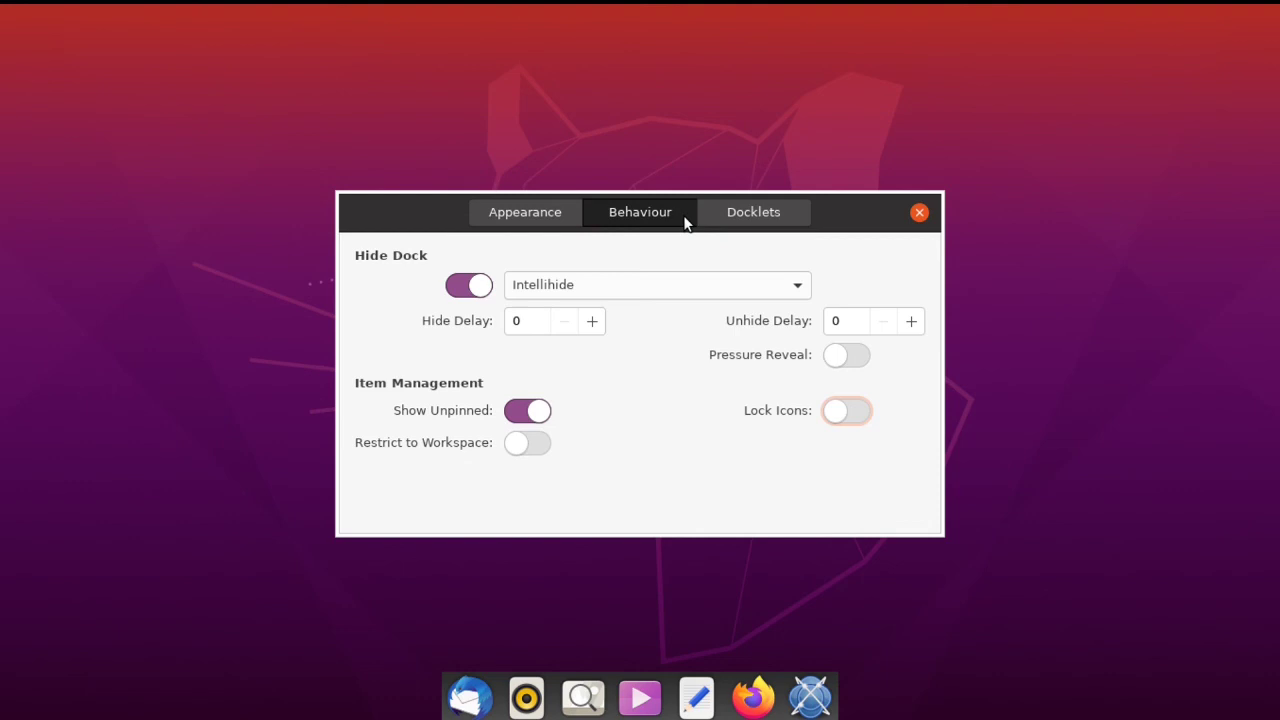
Add the Clock, CPU Monitor and Trash docklets, then drag the added Clippy docklet off the dock.
click(733, 225)
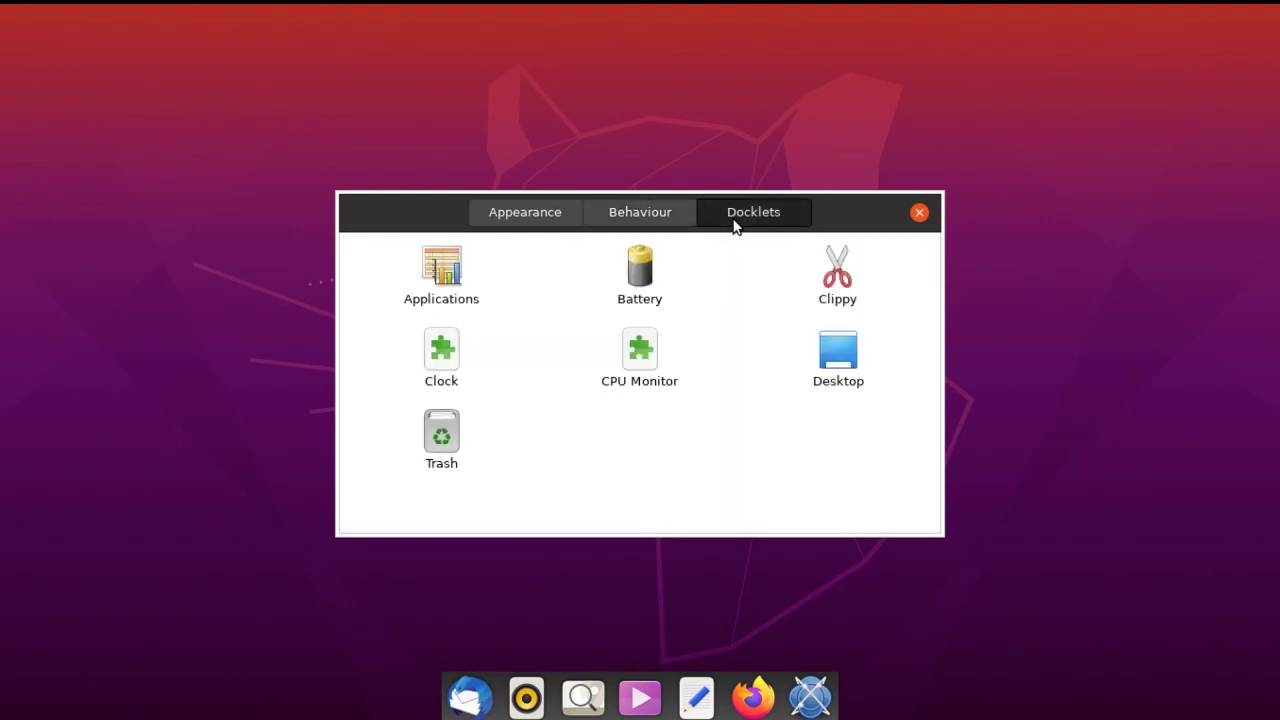
double_click(435, 360)
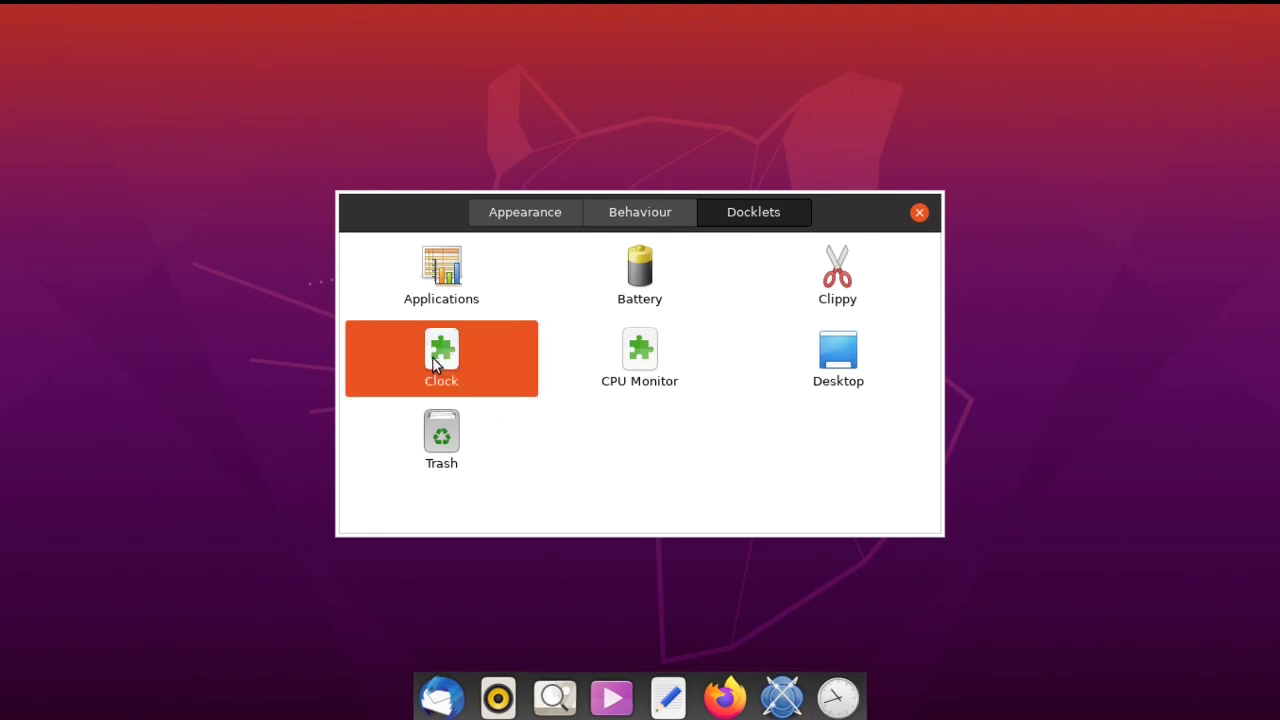
double_click(649, 366)
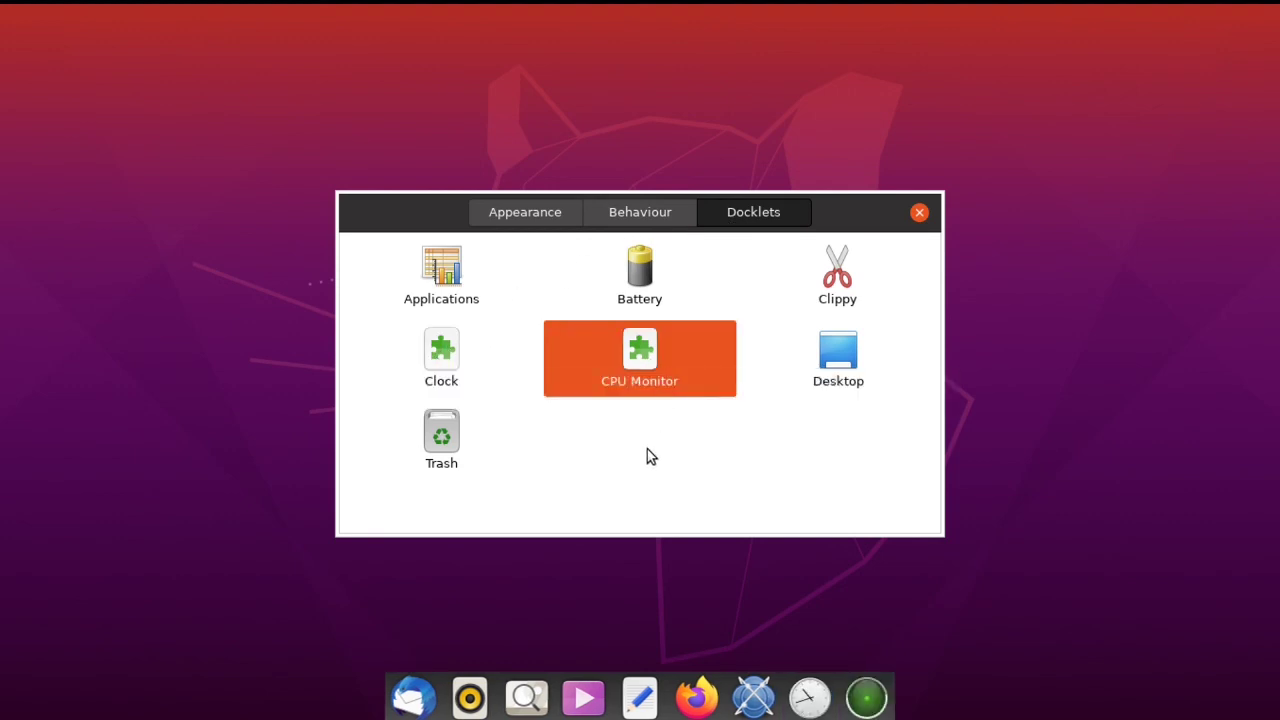
double_click(446, 434)
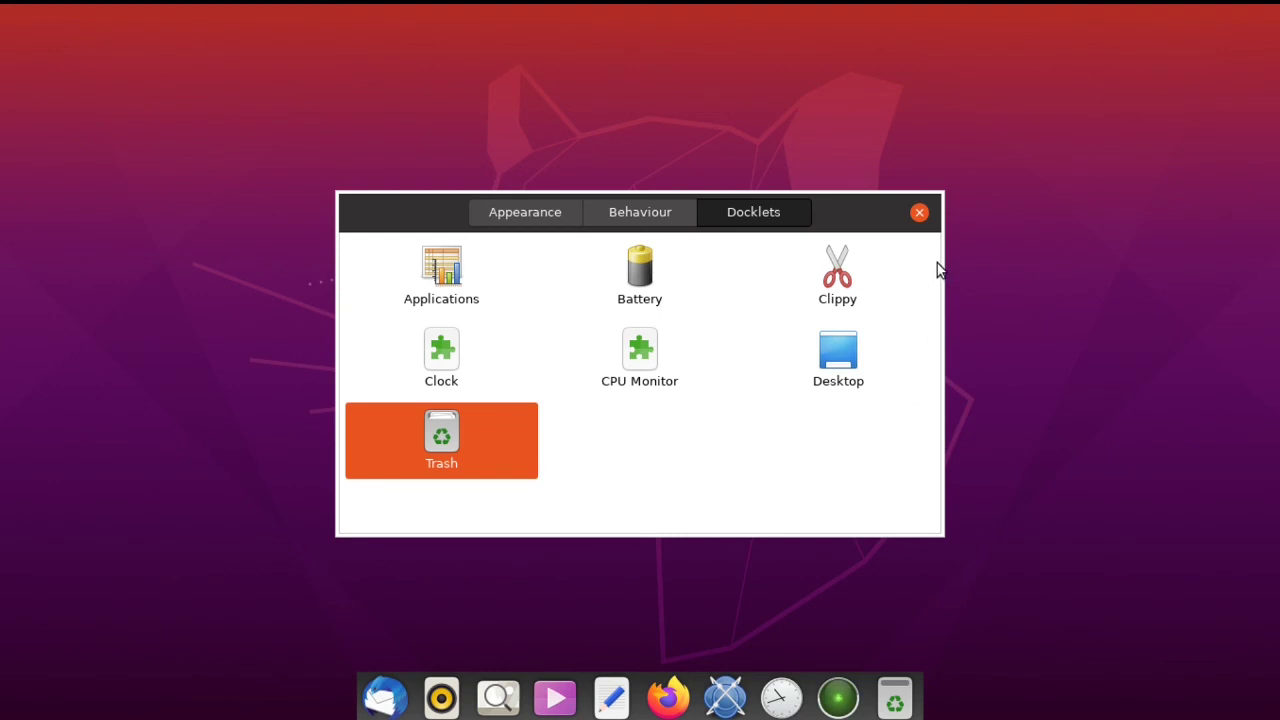
double_click(847, 268)
click(919, 212)
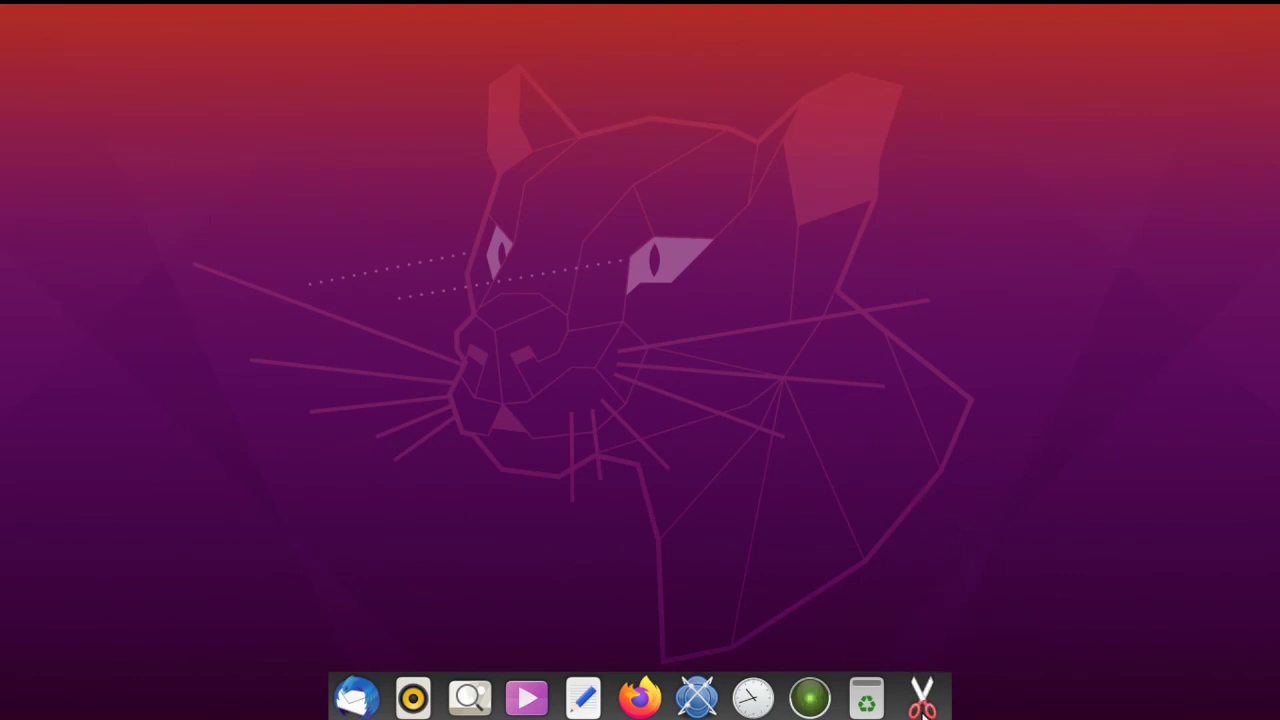
drag(922, 697, 912, 553)
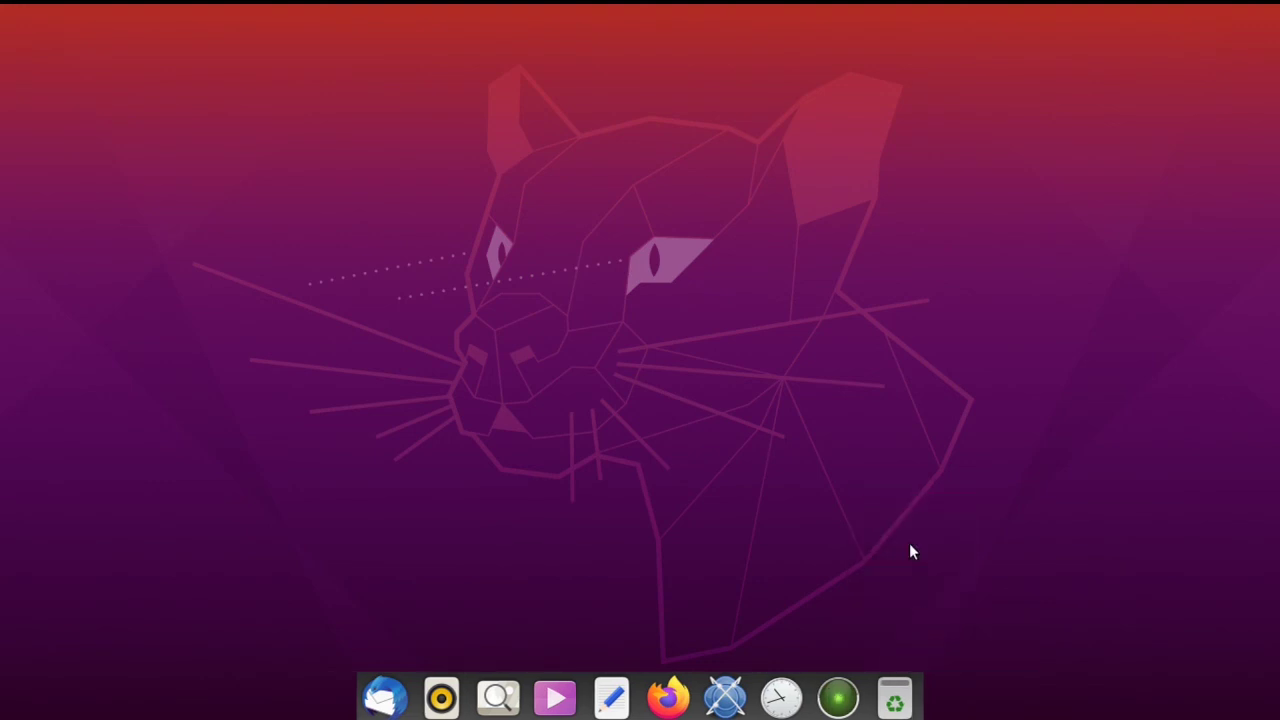